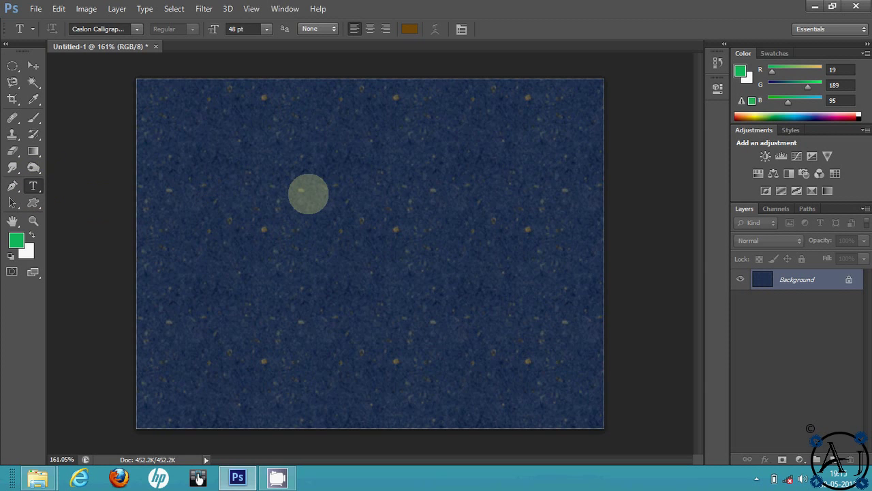
Add a horizontal line of text reading "HELO" in the upper part of the canvas
click(259, 198)
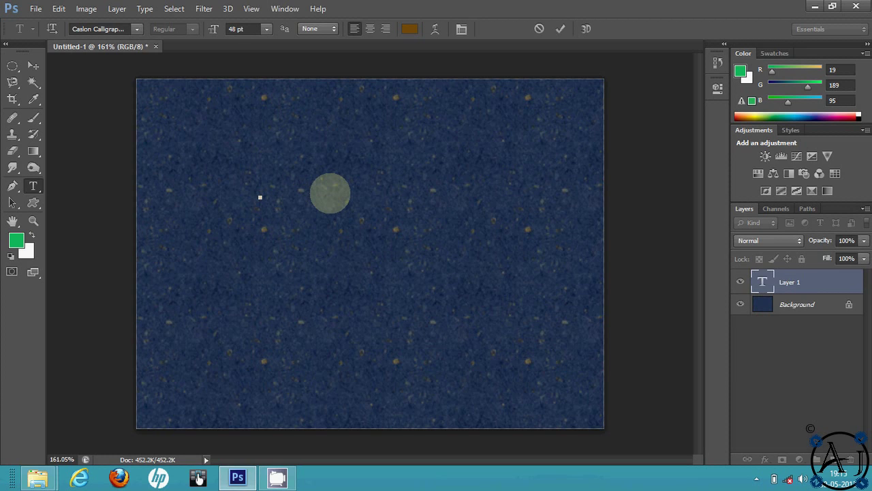
text(H)
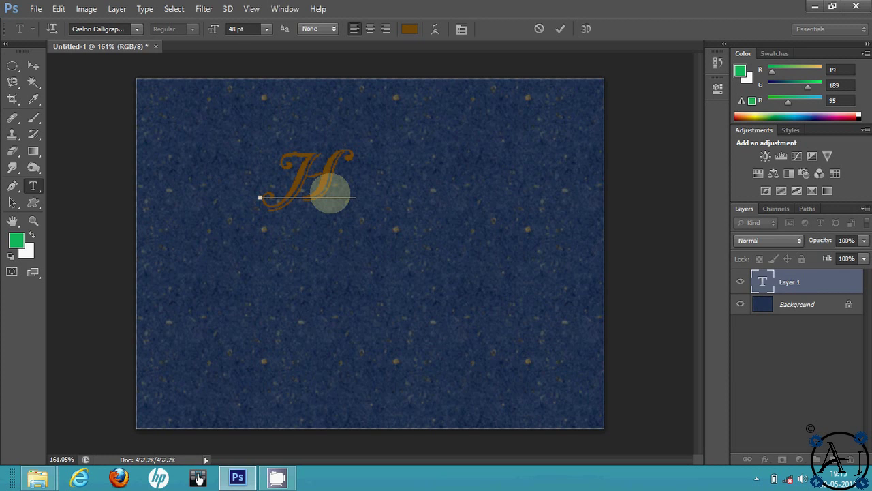
text(ELOO)
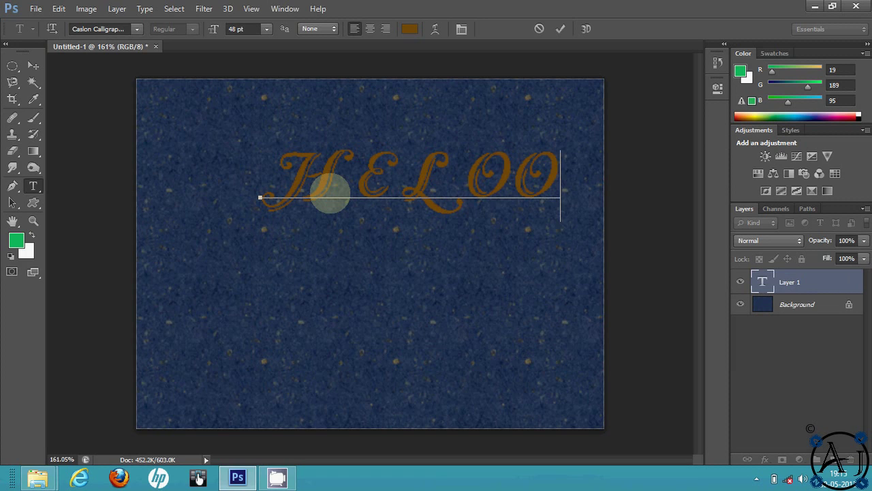
key(BackSpace)
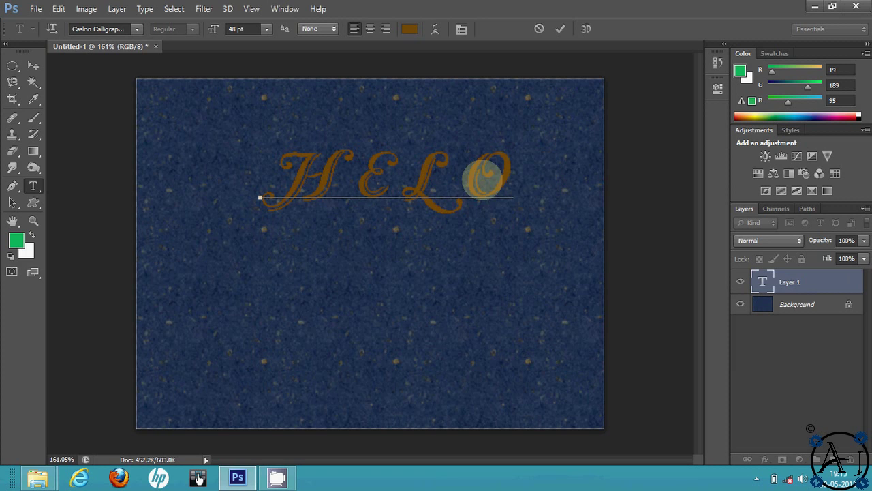
Select the whole HELO text, try several font families on it and settle on Charrington Posh
double_click(259, 197)
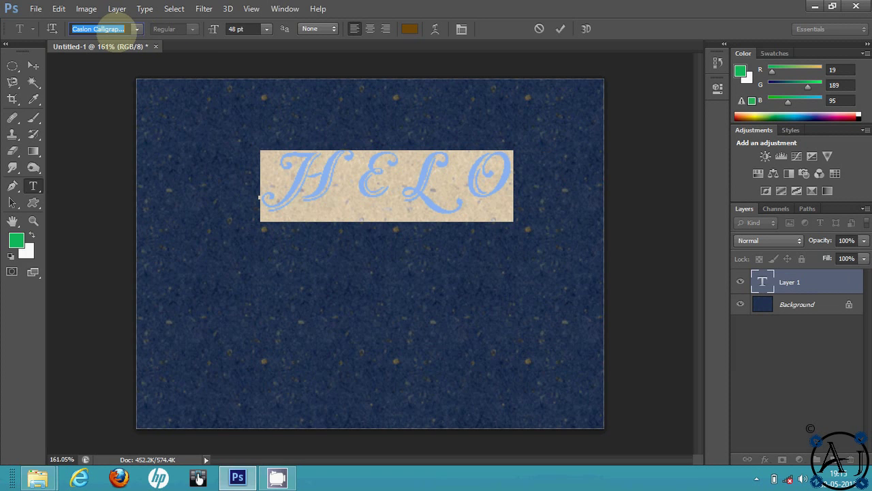
click(136, 28)
scroll(184, 171, down, 5)
scroll(184, 157, down, 2)
scroll(184, 171, up, 4)
click(146, 275)
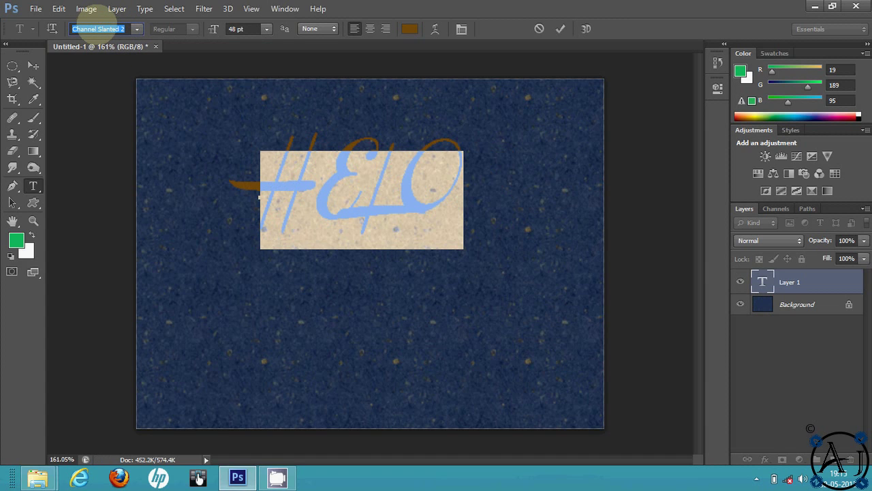
key(Down)
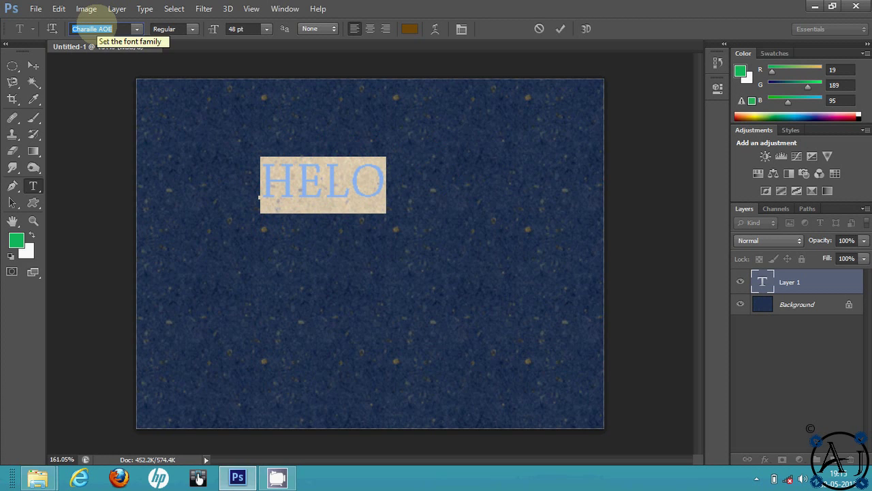
key(Down)
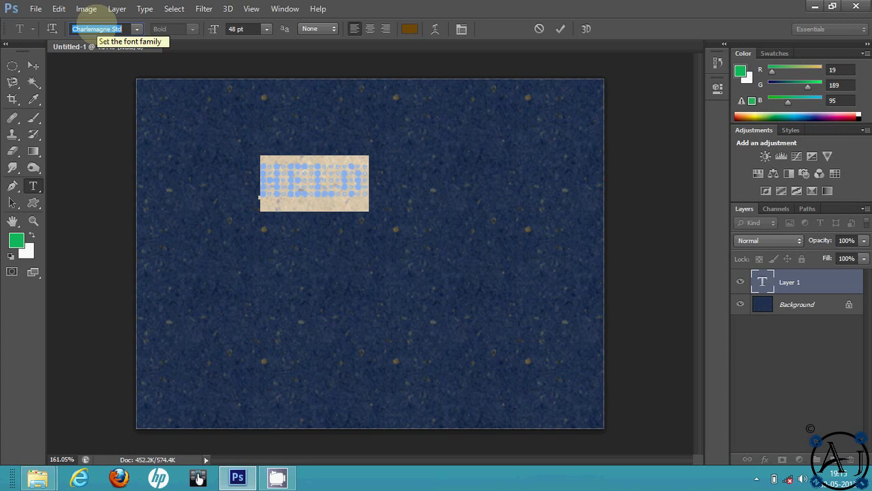
key(Down)
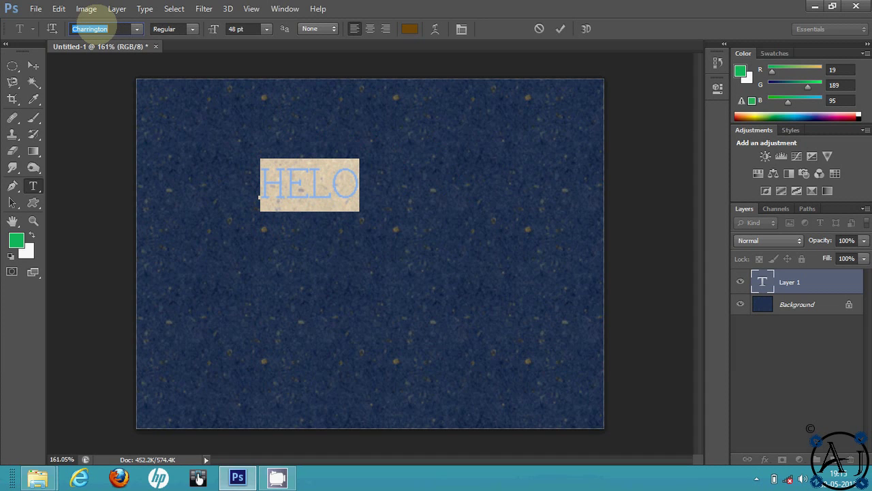
key(Down)
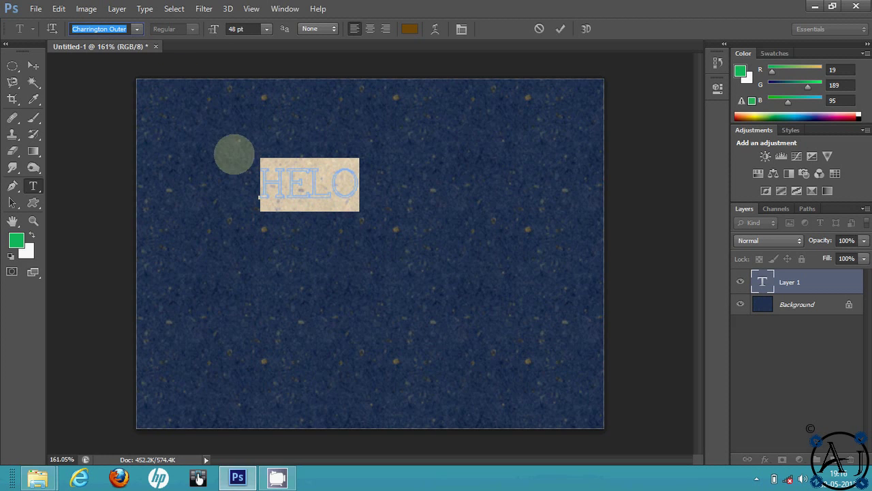
key(Down)
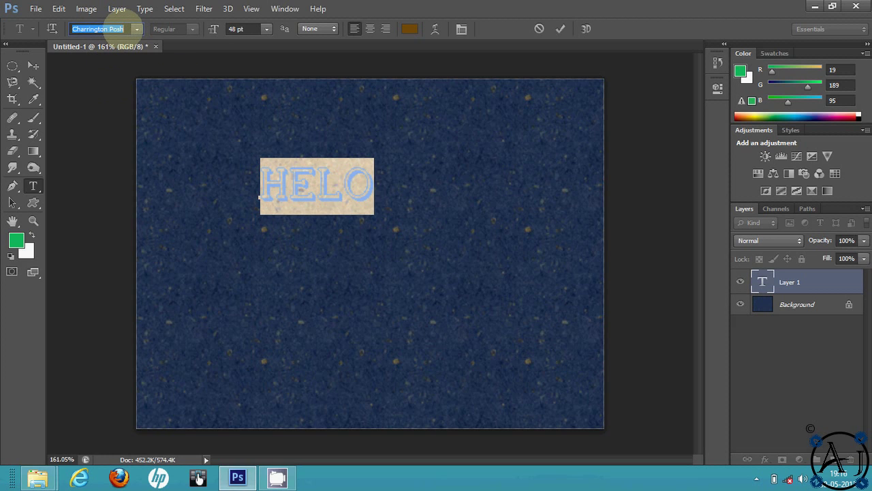
Recolour the HELO text dark purple, #360a6b
drag(272, 183, 379, 183)
click(409, 29)
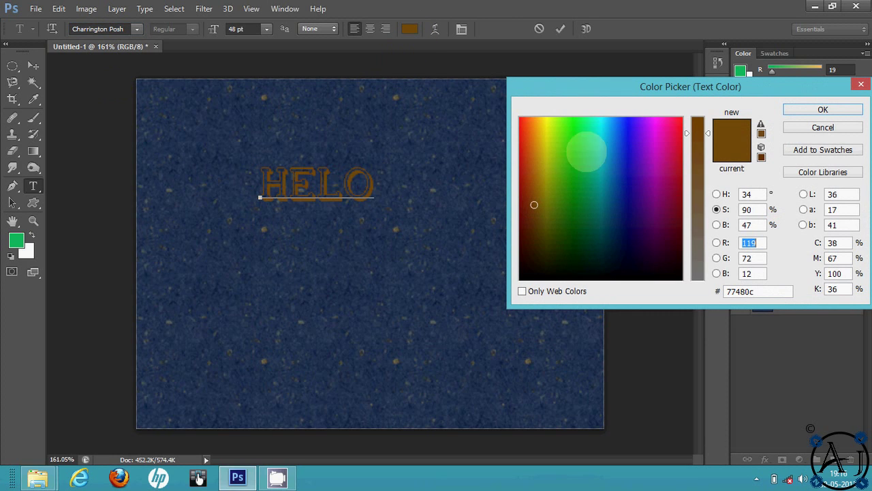
click(621, 202)
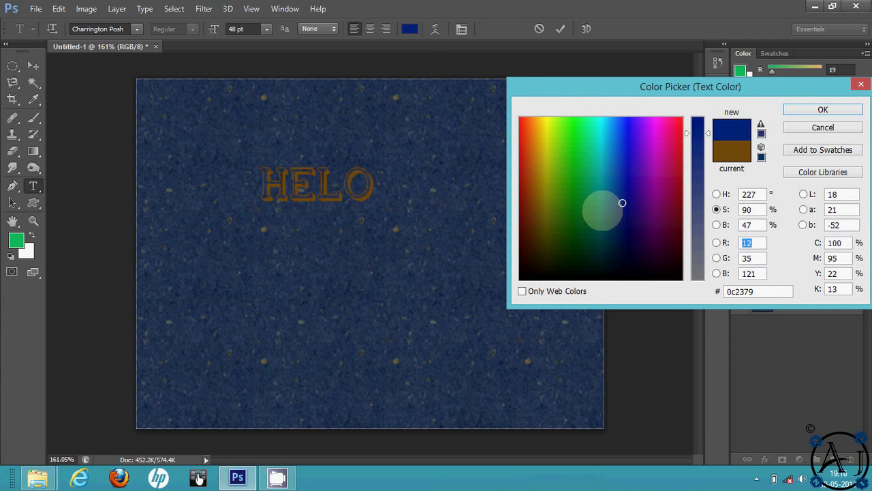
click(594, 252)
click(638, 210)
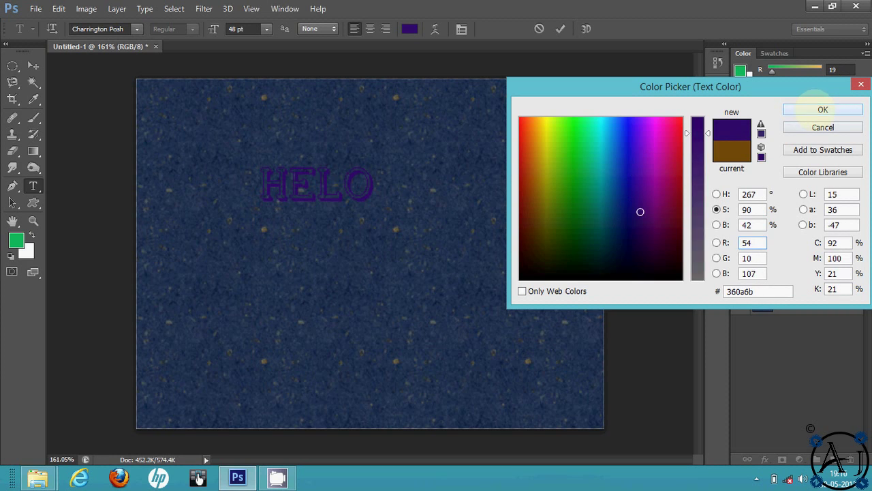
click(822, 110)
Recolour the whole HELO text bright red, #fa2819
click(342, 185)
drag(268, 184, 375, 186)
click(409, 29)
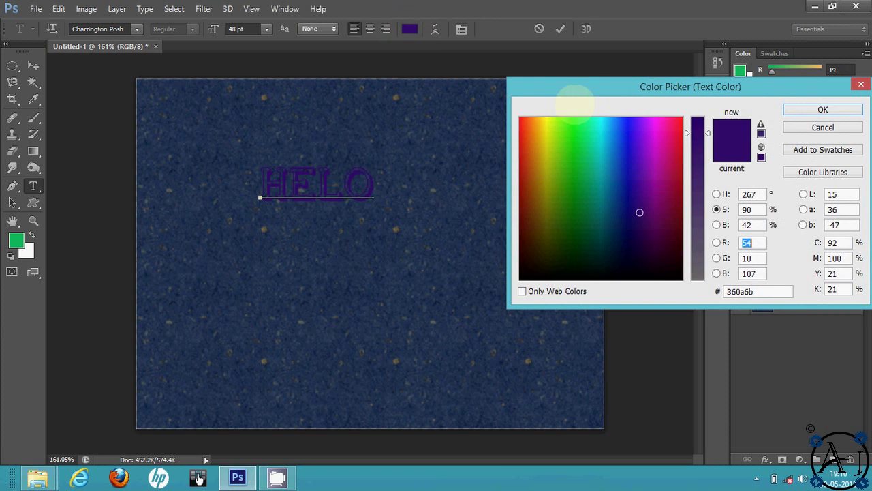
click(522, 122)
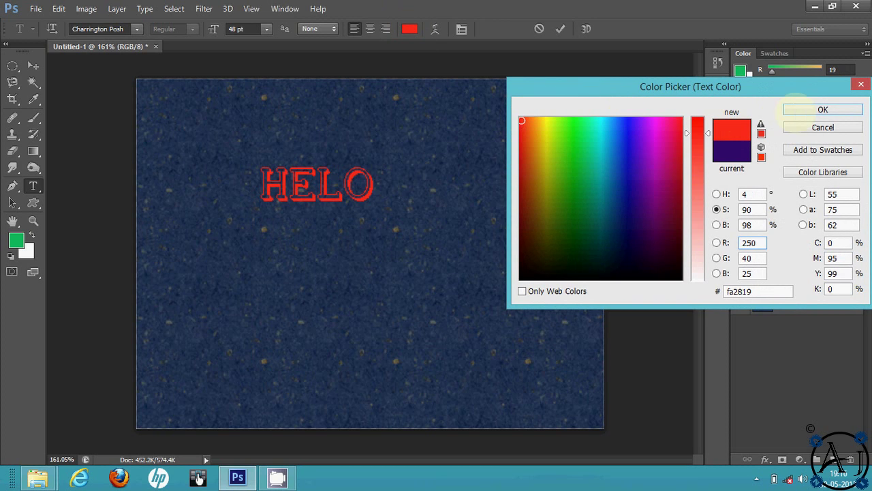
click(822, 110)
Try font sizes of 72 pt and 200 pt on the selected HELO text
drag(376, 187, 695, 383)
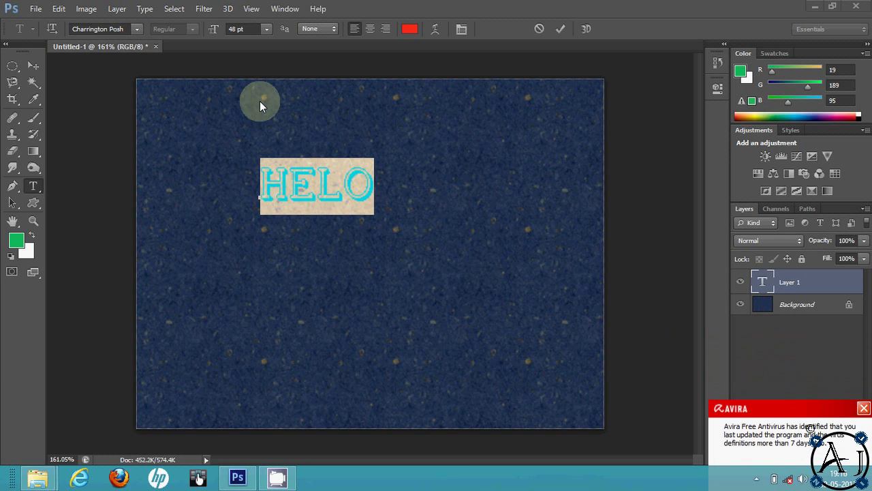
click(267, 28)
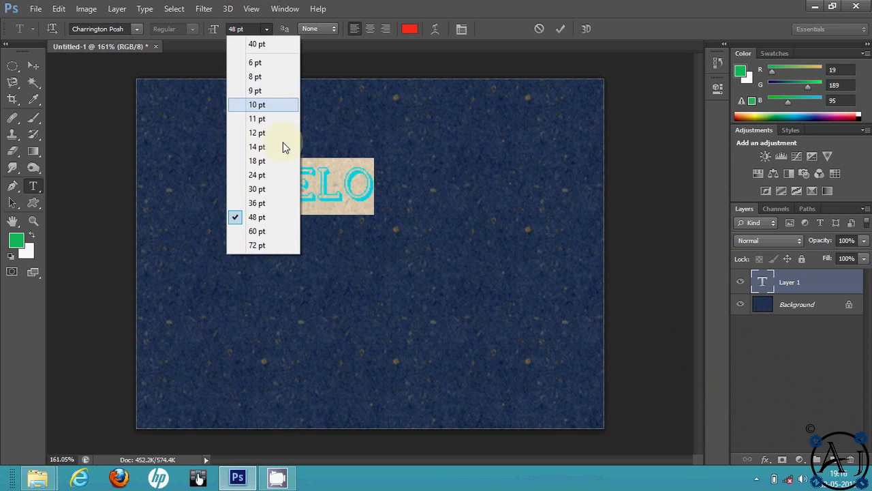
click(274, 245)
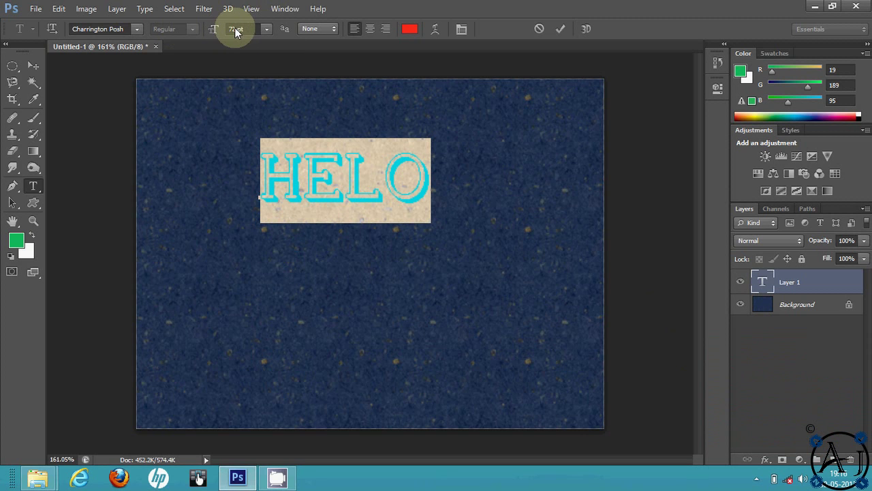
text(200)
key(Return)
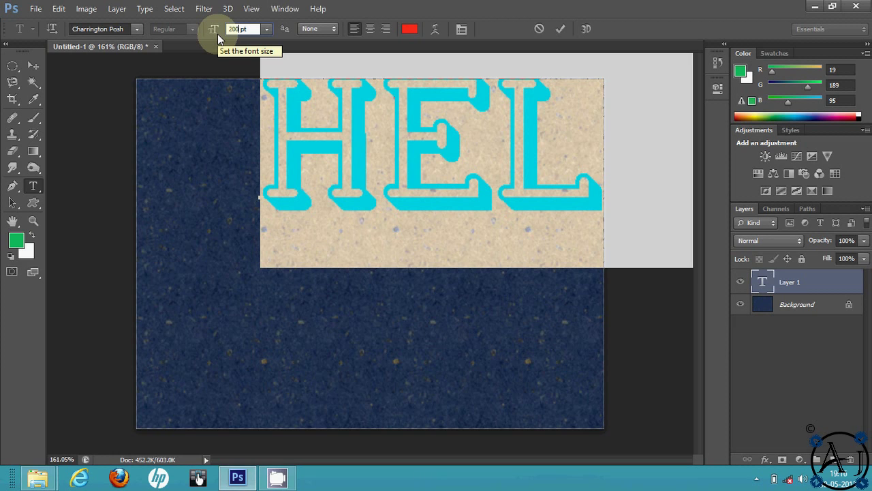
Set the HELO text's font size to 100 pt and move the text slightly down and left towards the canvas centre
key(BackSpace)
key(BackSpace)
key(BackSpace)
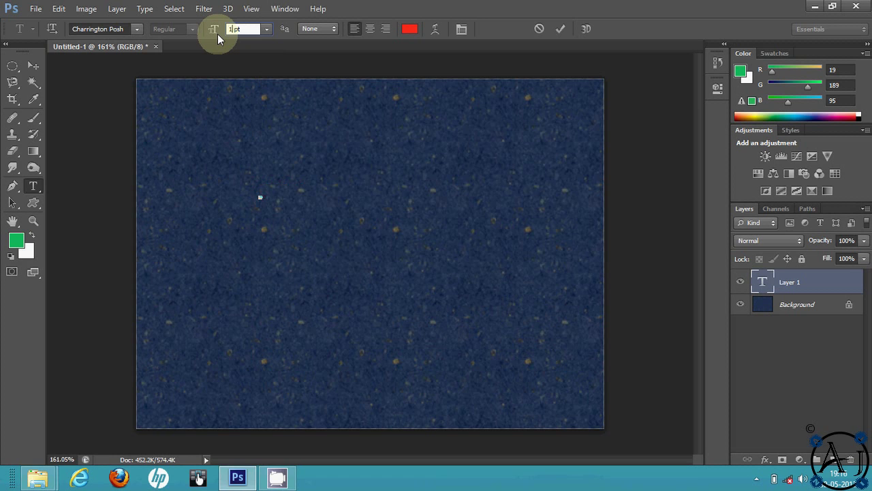
text(100)
click(314, 171)
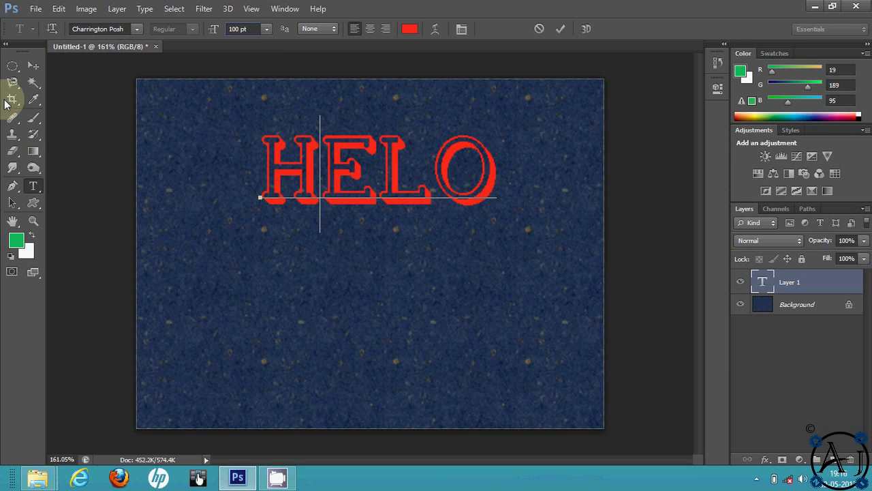
click(31, 68)
drag(298, 171, 268, 218)
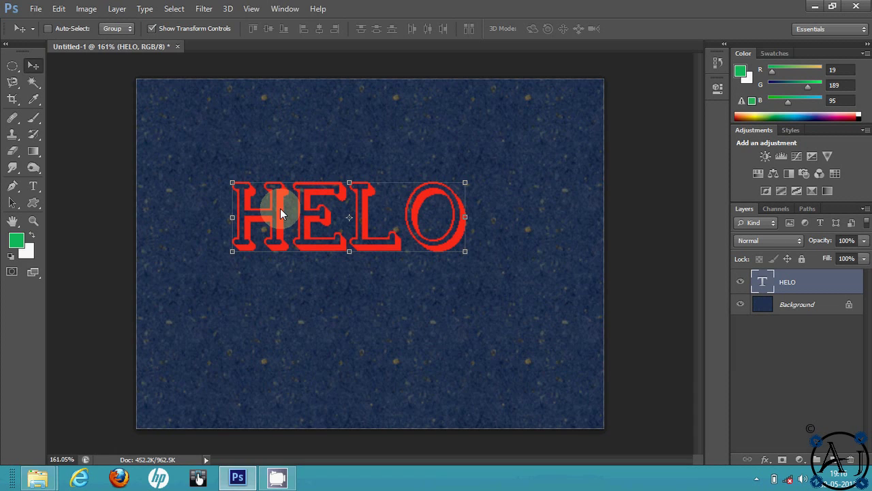
key(t)
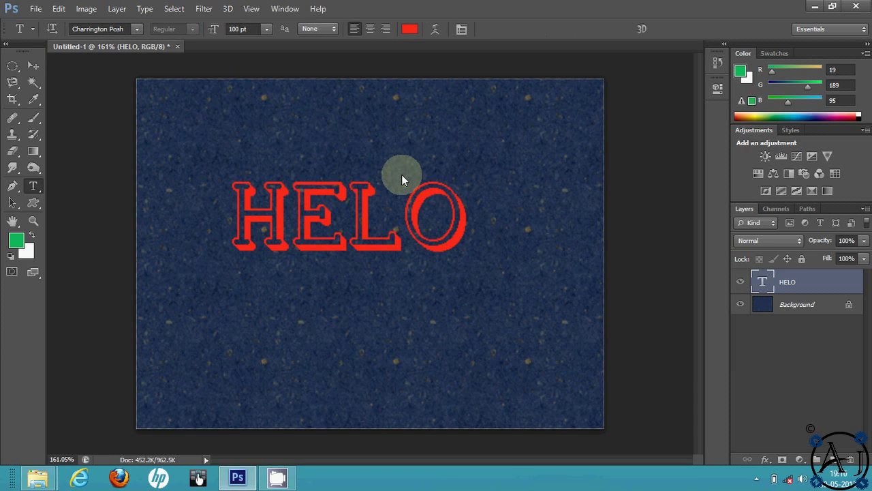
click(434, 29)
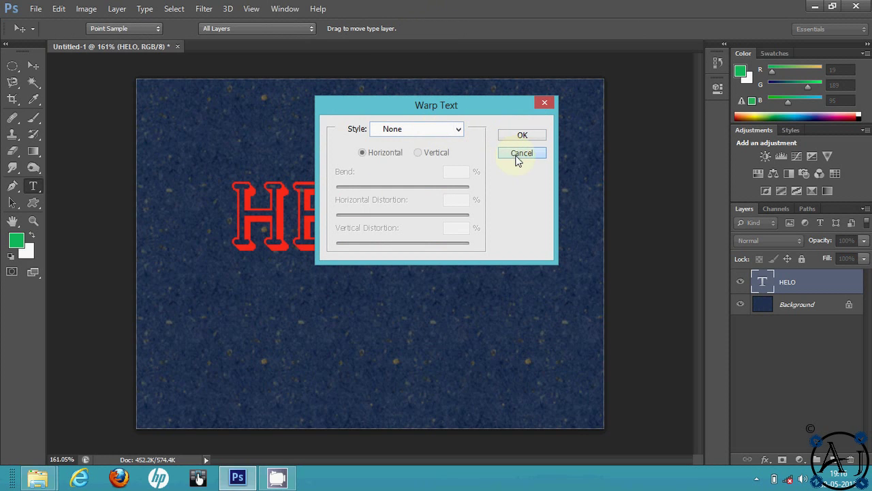
click(508, 153)
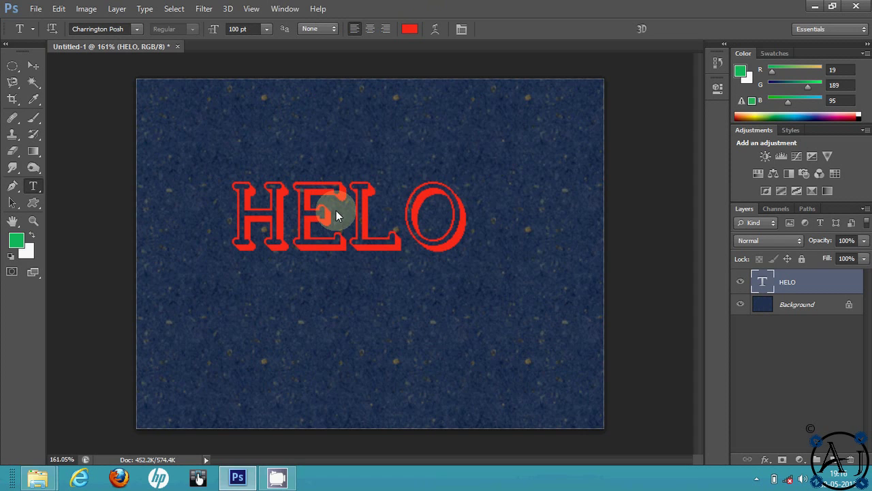
click(335, 207)
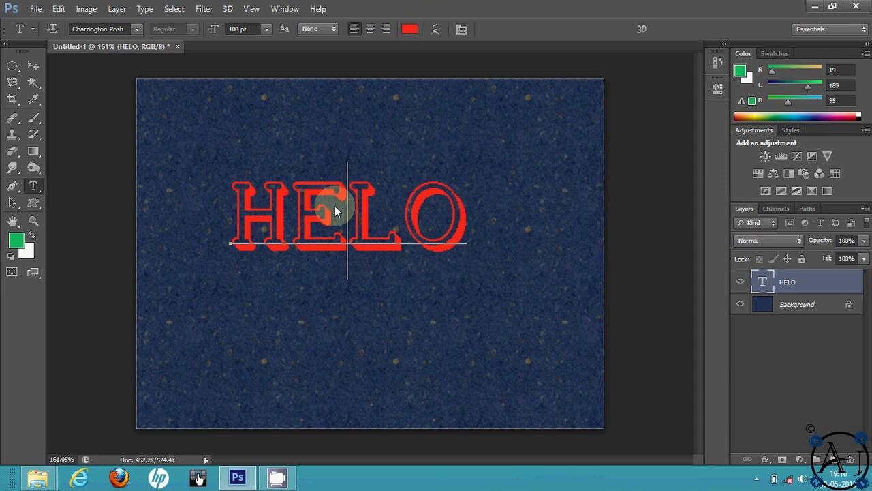
click(434, 31)
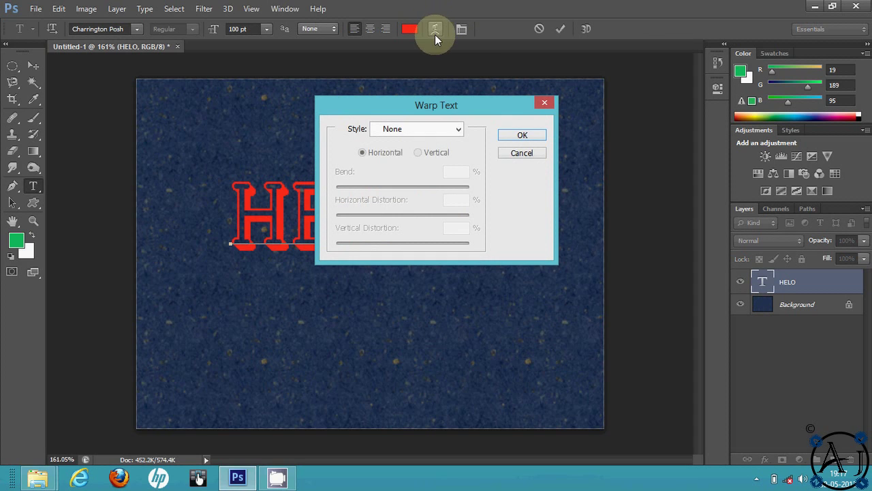
click(515, 154)
Apply an Arc text warp to the whole HELO text with a slight negative bend and a horizontal distortion of about -34%
drag(424, 212, 422, 118)
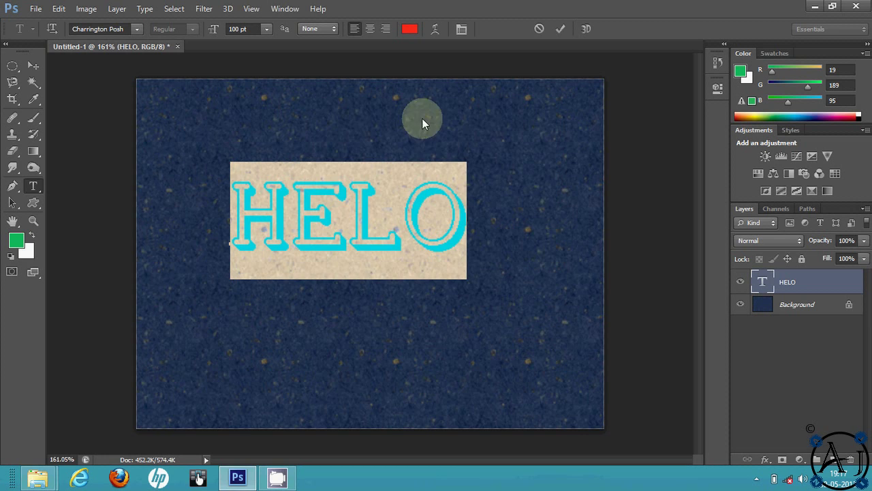
click(439, 34)
click(458, 129)
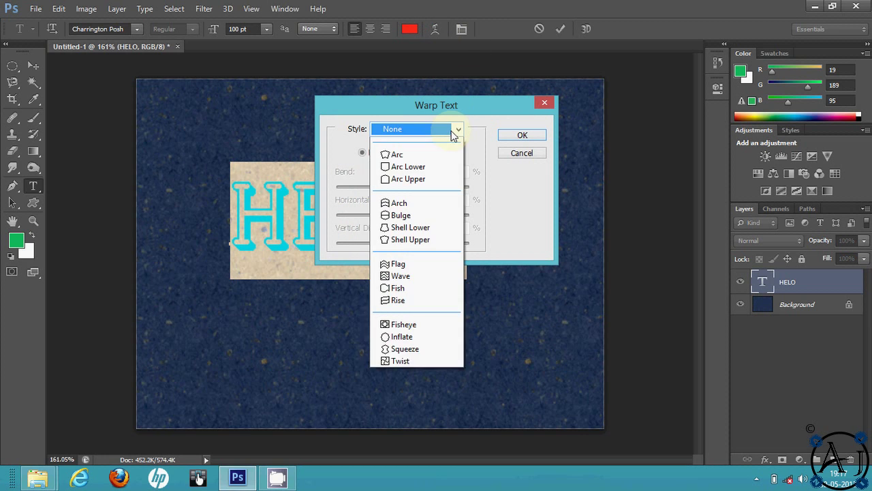
click(428, 168)
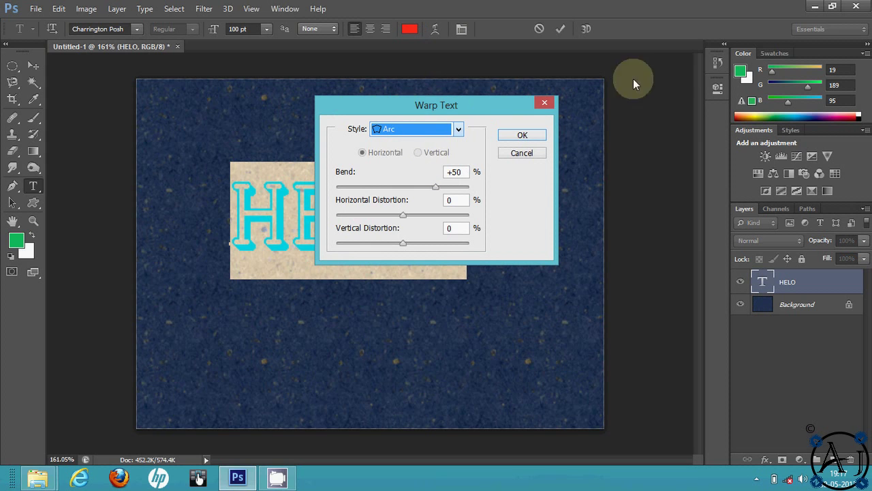
drag(479, 101, 150, 140)
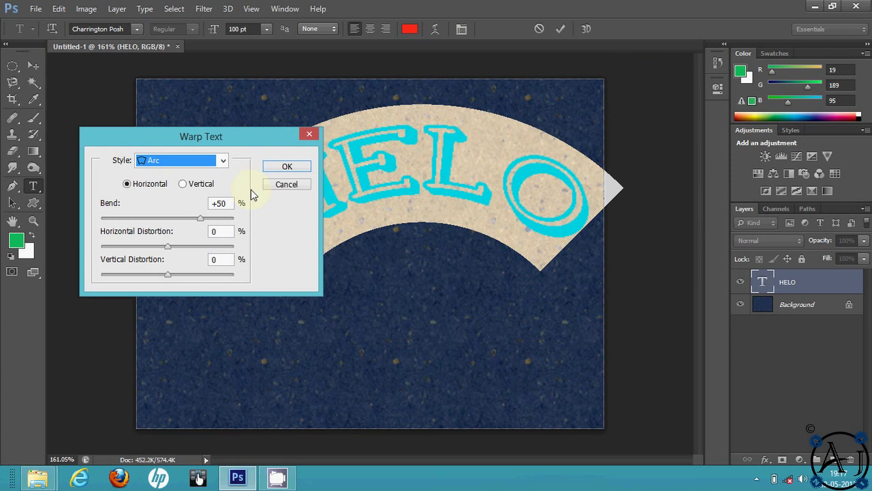
drag(197, 218, 144, 256)
drag(169, 140, 132, 140)
Try the Arch warp style on the HELO text, switch it to Bulge and set the bend to about -2%
click(143, 159)
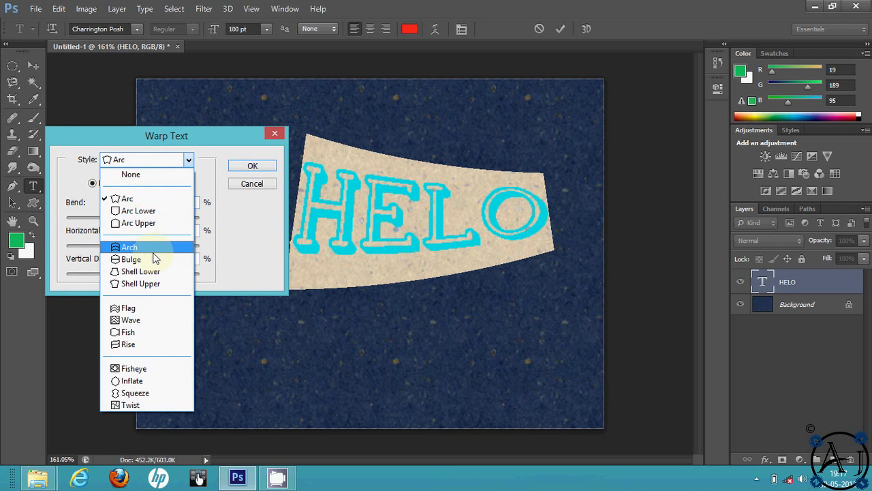
click(133, 247)
click(140, 160)
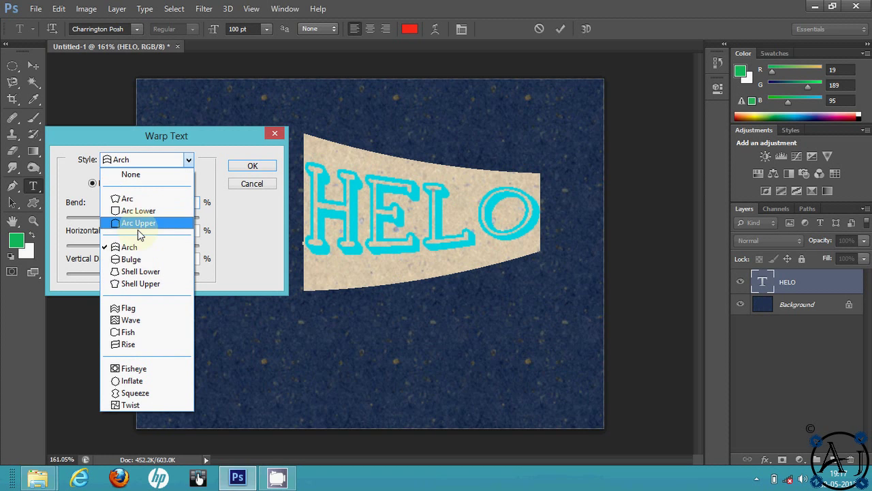
click(139, 258)
drag(127, 216, 132, 242)
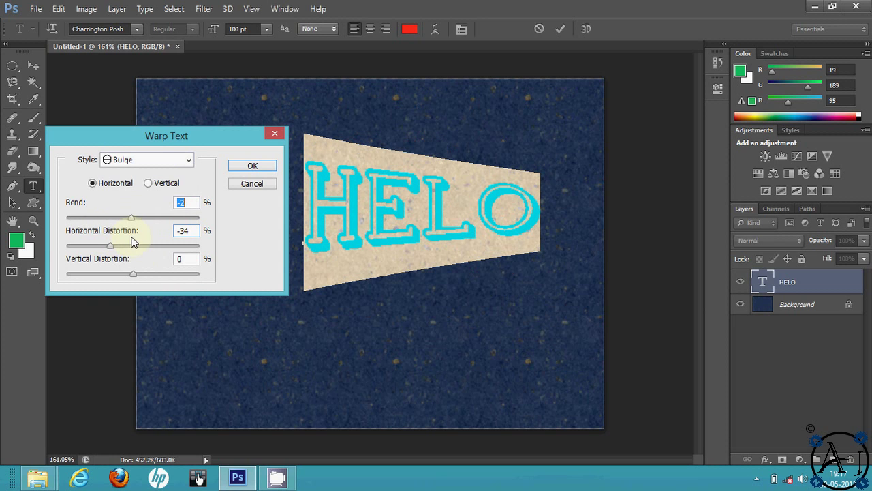
Try the Flag warp style on the HELO text with -55% bend, -26% horizontal and +26% vertical distortion, and cancel the warp
click(120, 161)
click(139, 307)
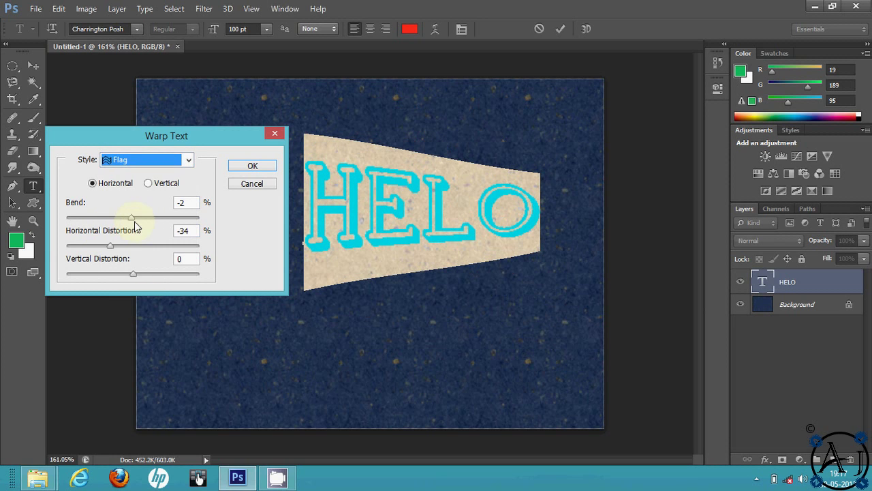
drag(134, 228, 98, 226)
drag(118, 276, 150, 276)
mouse_move(109, 248)
mouse_down()
mouse_move(125, 247)
mouse_move(91, 253)
mouse_move(116, 249)
mouse_up()
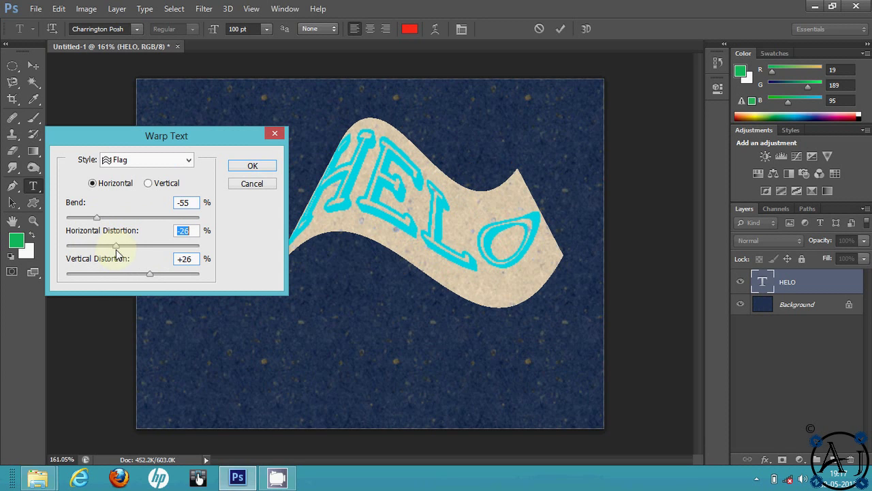
click(253, 184)
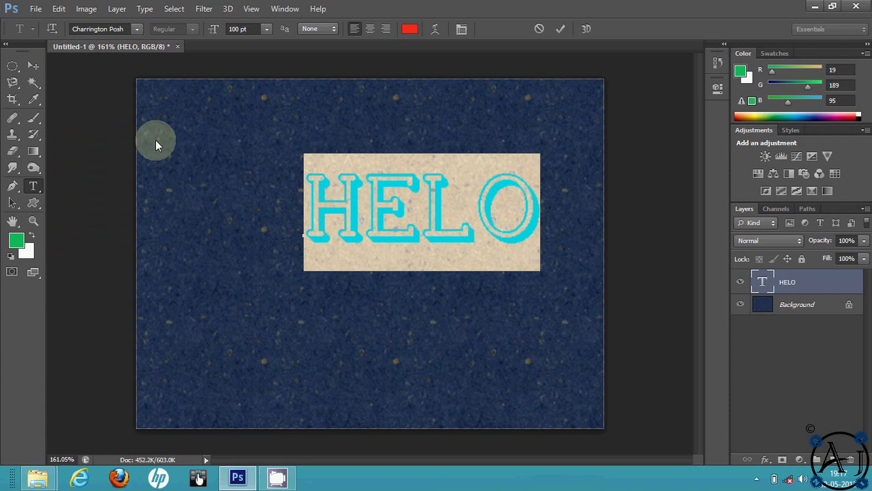
Move the HELO text left and slightly down to nearer the canvas centre
click(398, 210)
click(37, 66)
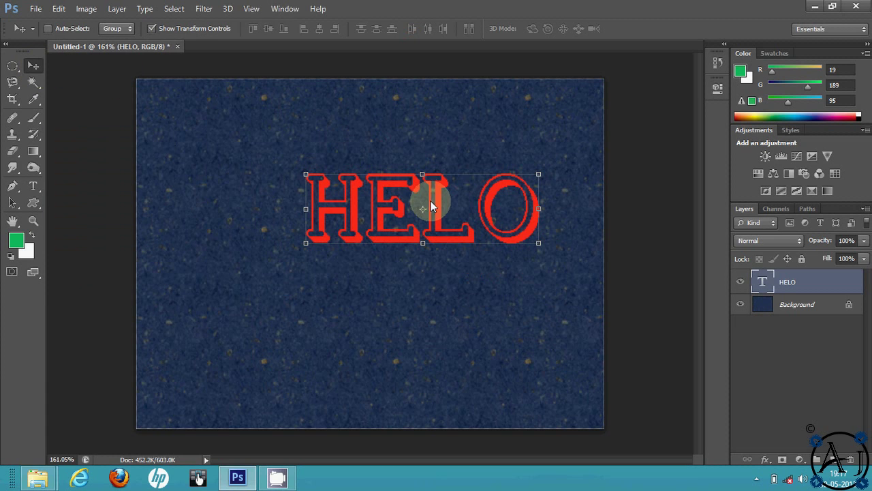
drag(436, 220, 363, 224)
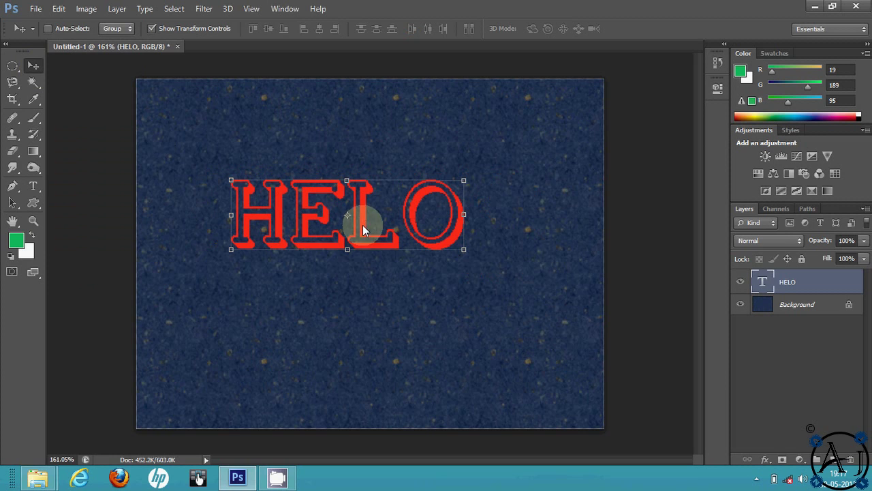
Open the Blending Options of the HELO text layer and place the Layer Style dialog clear of the text
click(817, 306)
right_click(817, 306)
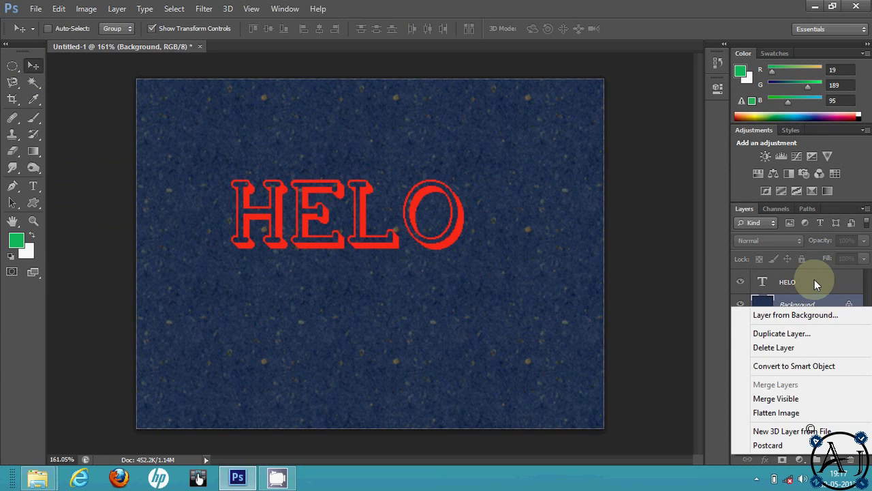
right_click(814, 279)
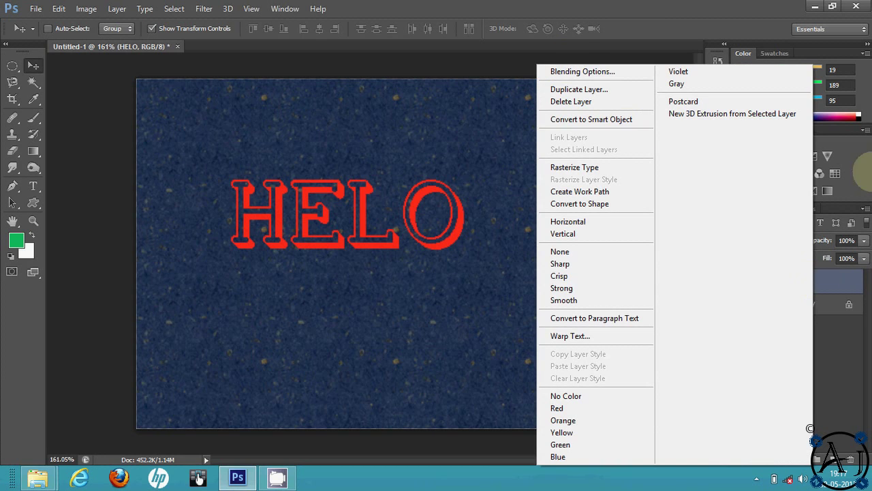
click(842, 278)
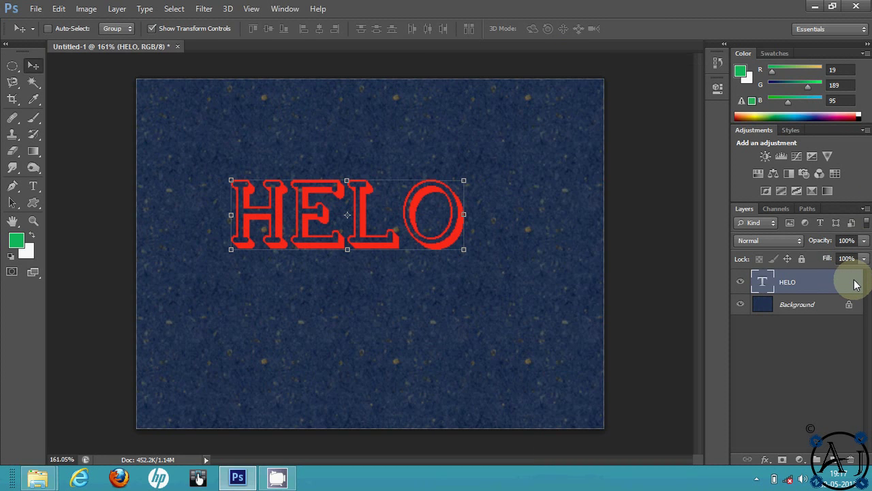
double_click(855, 285)
click(798, 115)
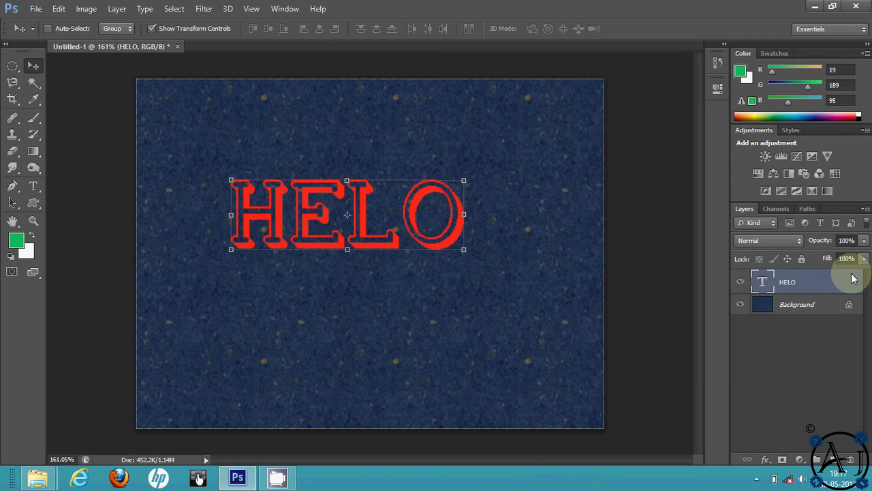
right_click(854, 278)
click(603, 71)
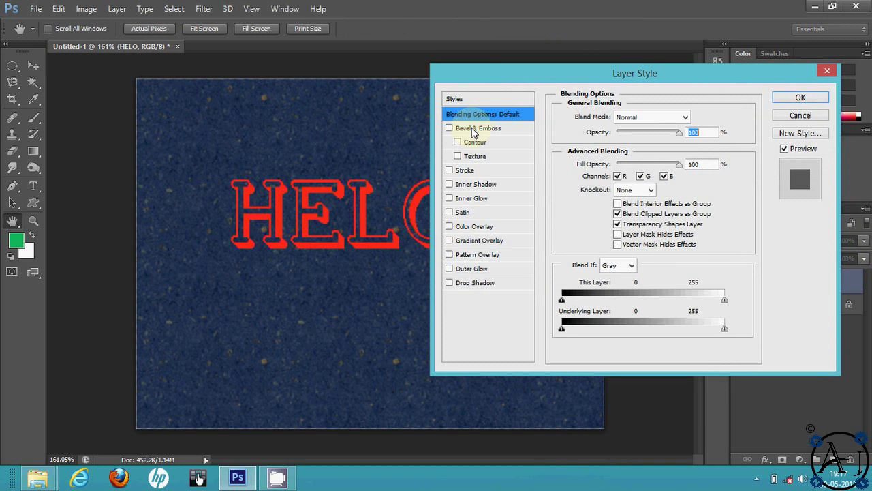
drag(497, 69, 623, 39)
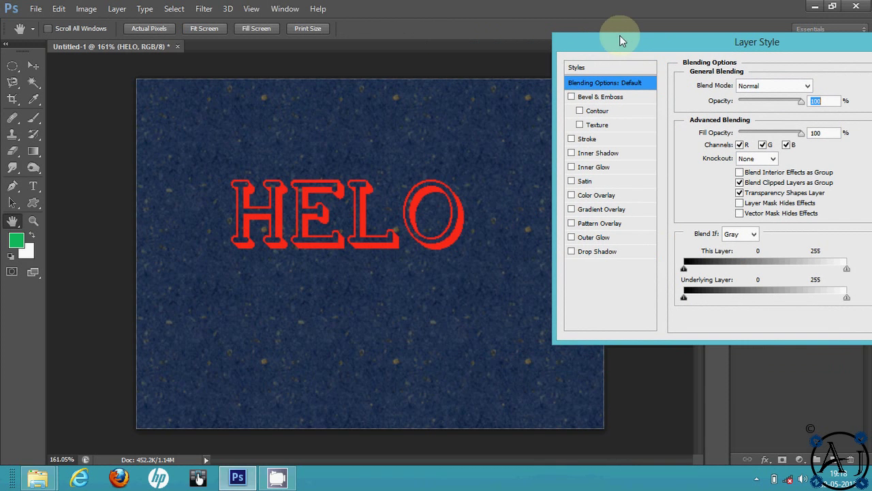
Toggle Bevel & Emboss on the HELO layer to compare the text with and without it, leaving the effect enabled
click(571, 98)
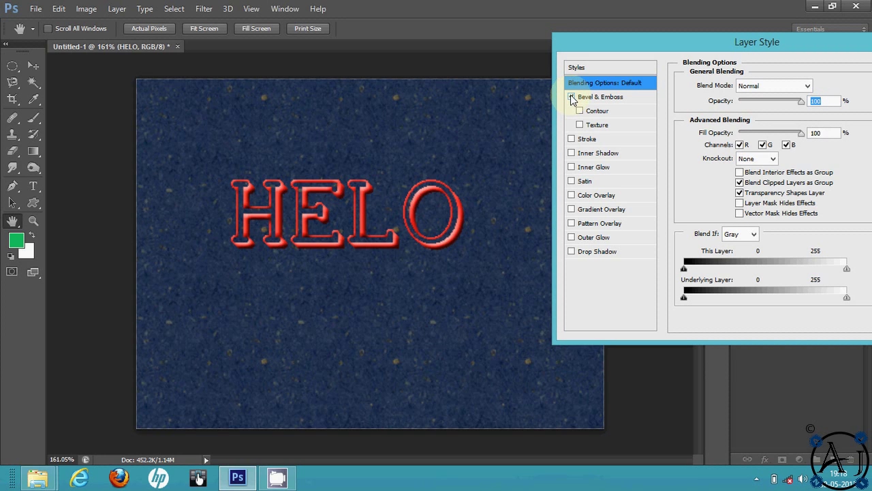
click(573, 98)
click(572, 98)
click(572, 98)
click(573, 98)
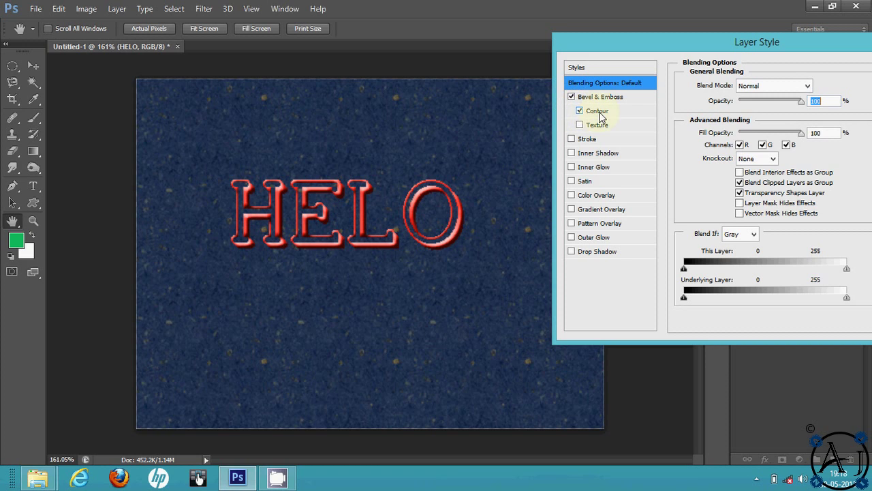
Try several Contour presets for the bevel on the HELO text and disable the contour
click(580, 111)
click(732, 88)
click(656, 155)
click(701, 152)
click(755, 148)
click(741, 123)
click(704, 125)
click(696, 145)
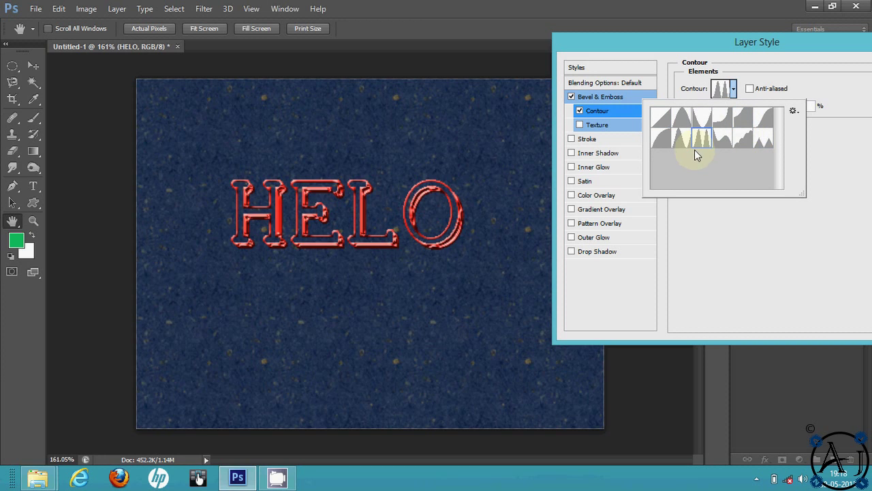
click(720, 141)
click(578, 111)
Try a grey bevel texture pattern at 146% scale and +83% depth on the HELO text, and disable Bevel & Emboss
click(580, 125)
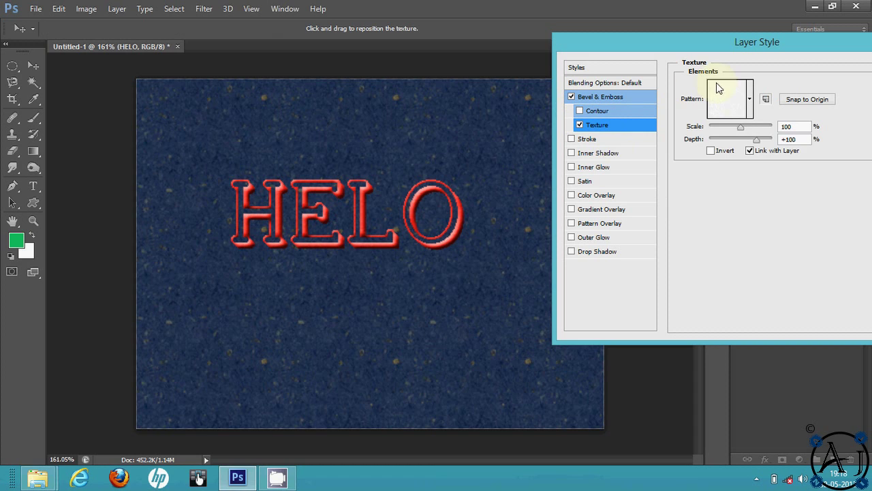
click(717, 86)
click(728, 175)
click(695, 145)
click(703, 191)
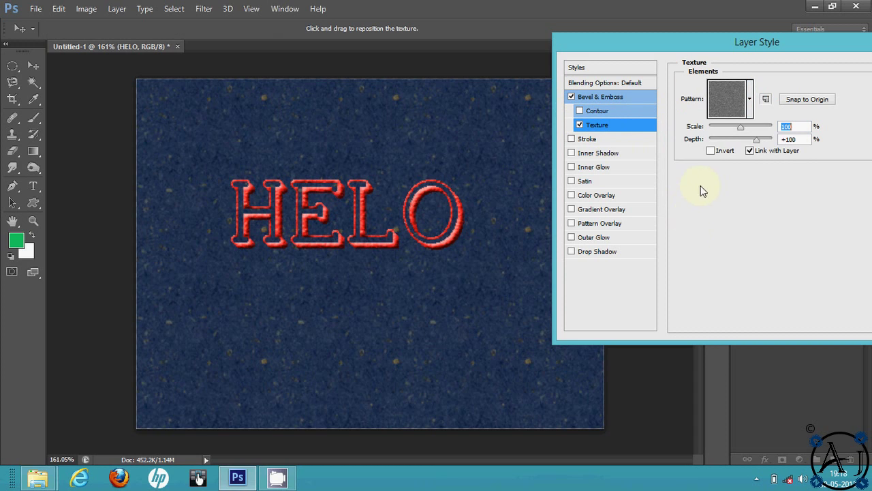
mouse_move(741, 131)
mouse_down()
mouse_move(753, 132)
mouse_move(697, 137)
mouse_move(742, 129)
mouse_move(724, 143)
mouse_move(754, 140)
mouse_up()
click(570, 97)
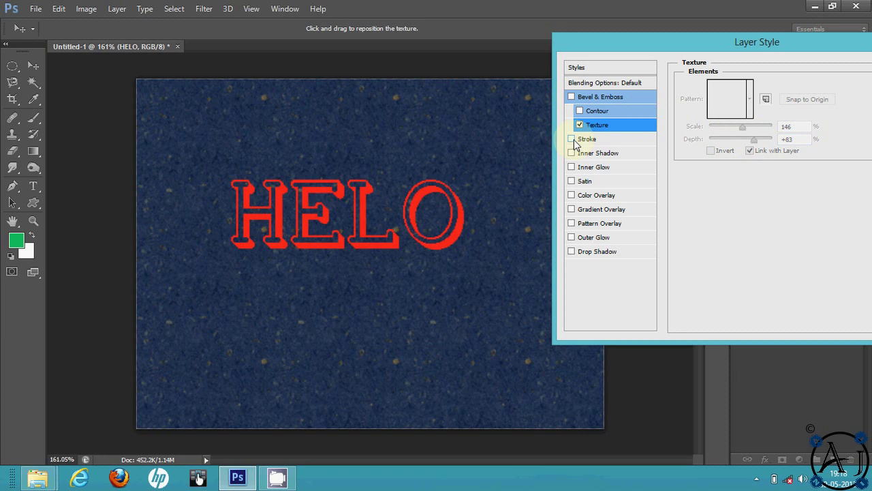
Try a Stroke effect on the HELO text with a 46 px size, Outside position and 73% opacity
click(571, 139)
click(596, 142)
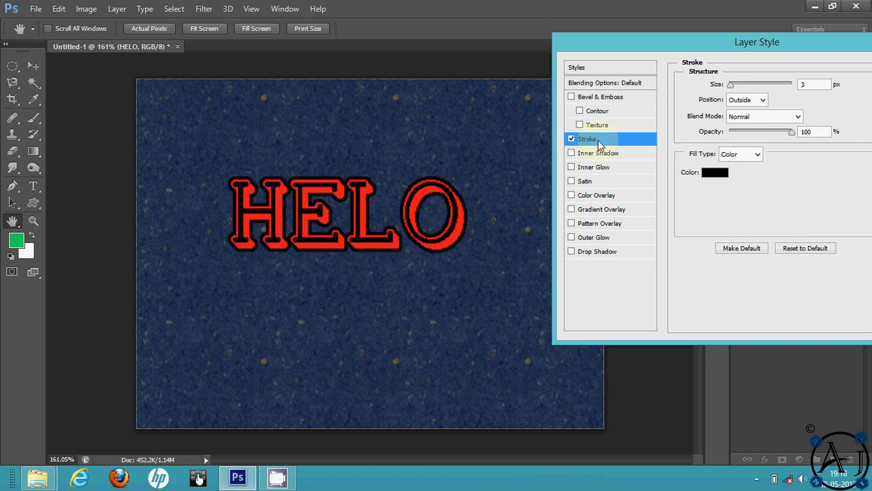
drag(737, 83, 745, 85)
click(747, 99)
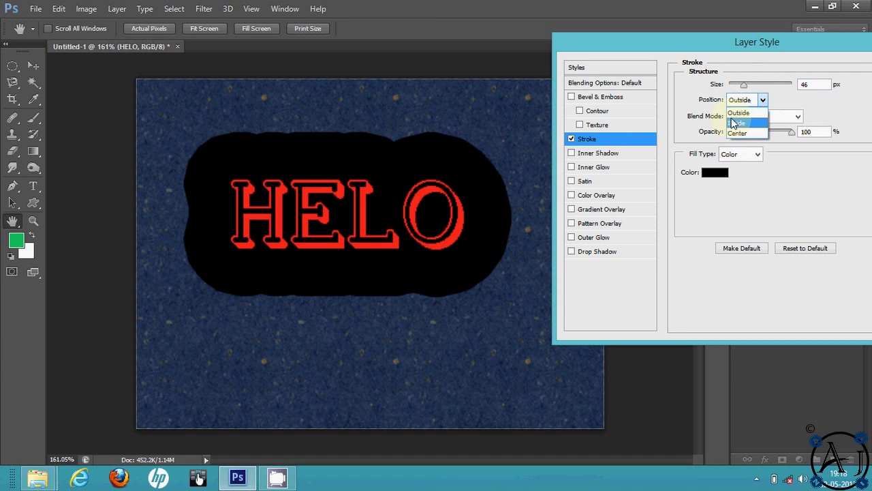
click(743, 113)
mouse_move(784, 133)
mouse_down()
mouse_move(746, 134)
mouse_move(780, 130)
mouse_move(759, 137)
mouse_up()
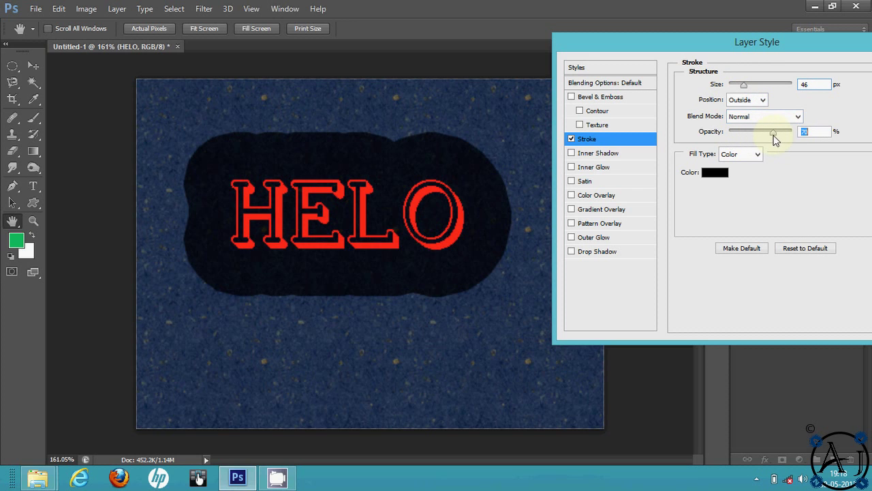
Try a dark grey stroke colour (343434), cancel the colour change and disable the stroke
click(715, 172)
click(550, 142)
click(573, 236)
click(595, 247)
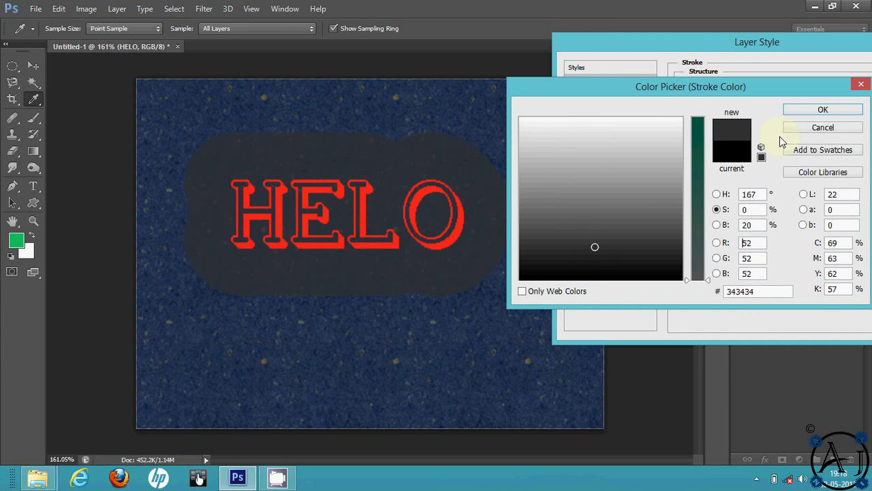
click(843, 131)
Try an Inner Shadow on the HELO text with a size of 46 px, and disable it
click(571, 152)
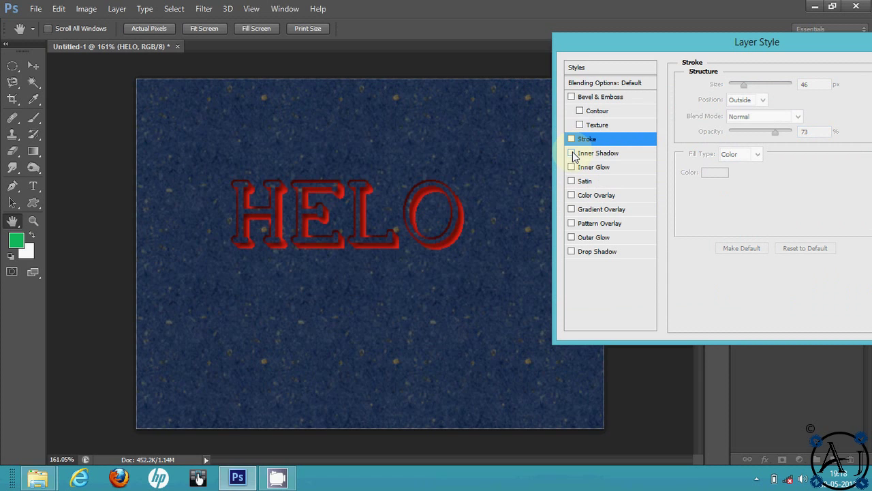
click(575, 154)
drag(733, 170, 743, 170)
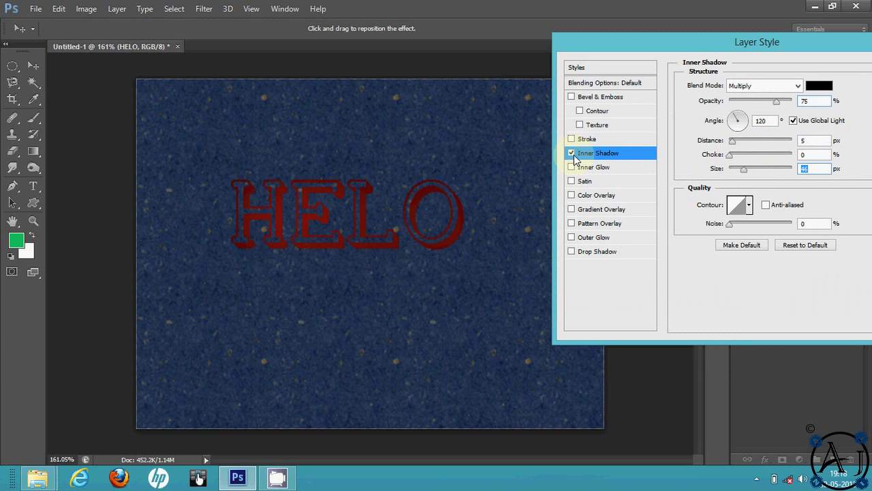
click(572, 153)
Try an Inner Glow on the HELO text, reduce its size to 0 px and disable it
click(571, 167)
click(583, 167)
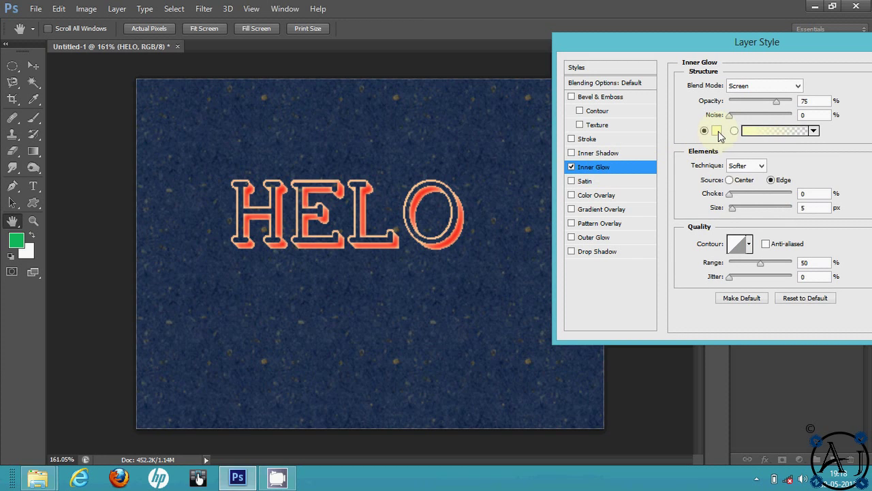
drag(733, 207, 714, 212)
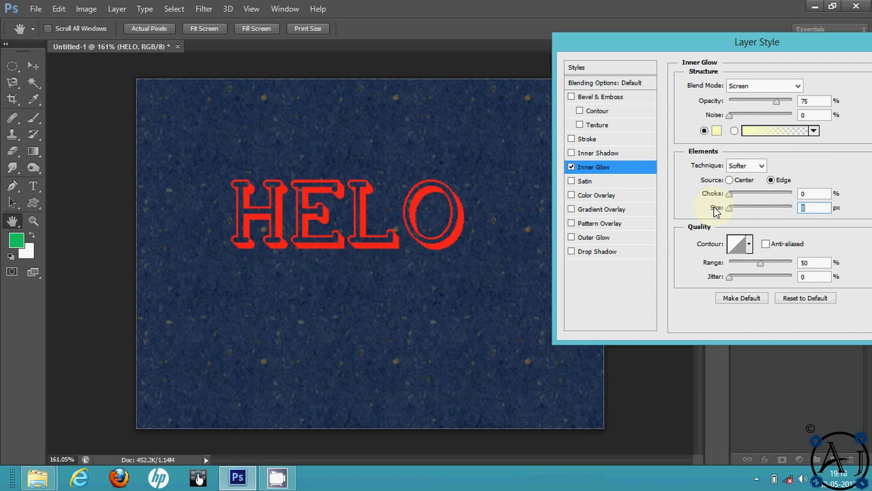
click(572, 166)
Try the Satin effect on the HELO text with a size of 21 px, and disable it
click(571, 180)
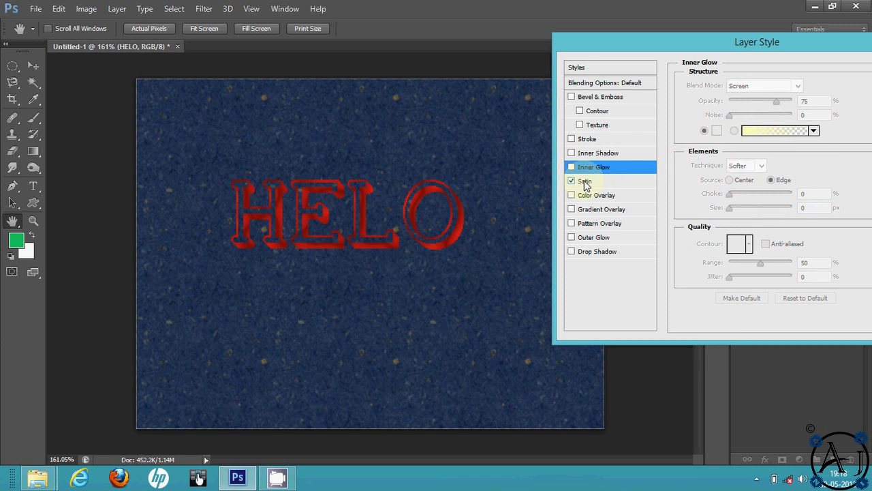
click(585, 180)
drag(736, 155, 739, 157)
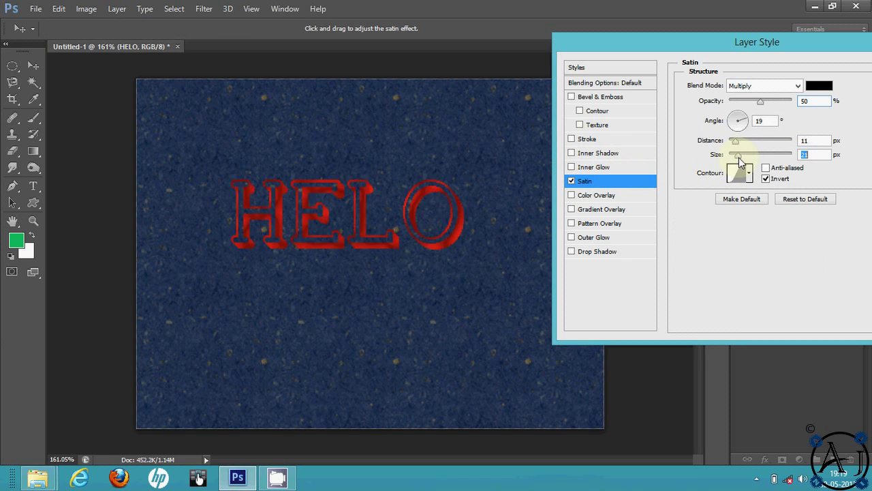
click(572, 181)
Try several Color Overlay colours on the HELO text, cancel the colour choice and disable the overlay
click(571, 195)
click(580, 195)
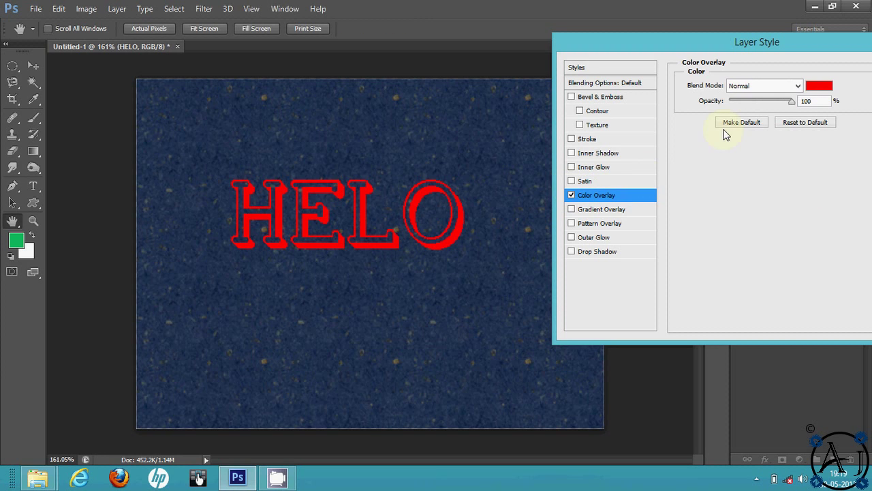
click(814, 85)
click(558, 158)
click(548, 208)
click(581, 216)
click(571, 169)
click(593, 168)
click(822, 128)
click(571, 195)
Enable Gradient Overlay on the HELO text and open its gradient for editing
click(572, 209)
click(602, 214)
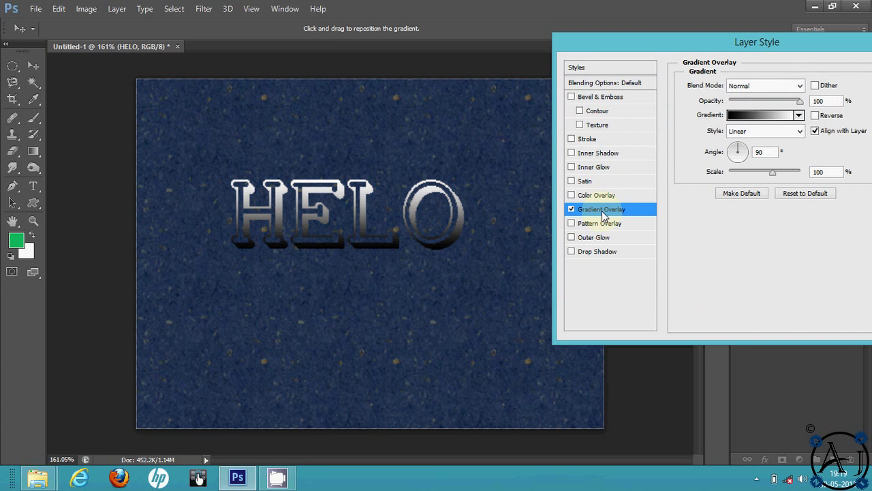
click(753, 117)
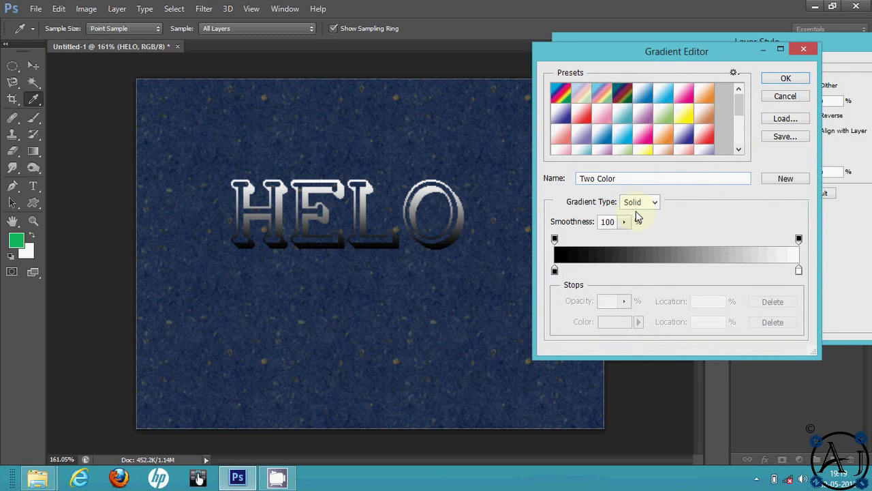
Try several gradient presets on the HELO text, including Red, and choose Light Cyan
scroll(693, 122, down, 3)
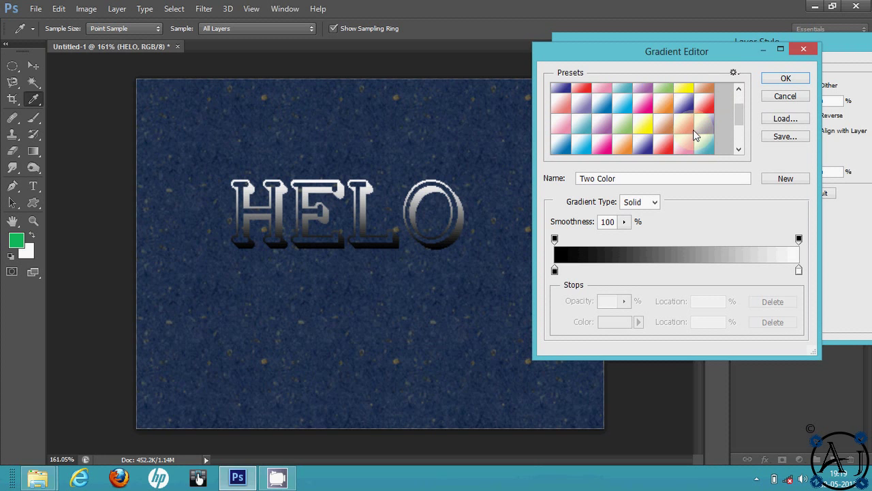
scroll(707, 100, up, 3)
scroll(706, 102, up, 3)
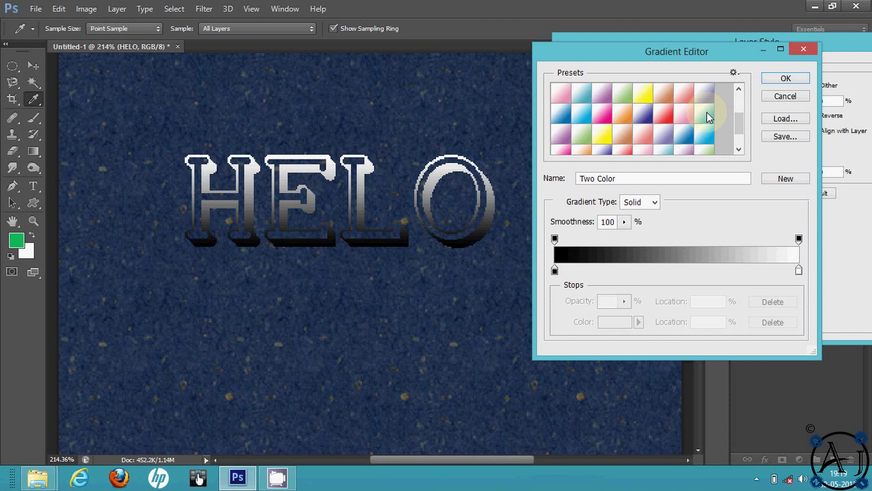
click(707, 106)
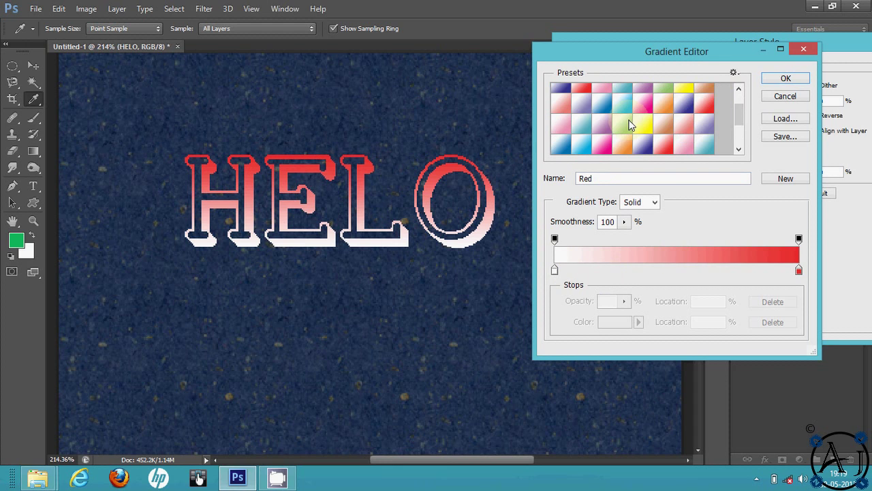
click(601, 125)
click(582, 126)
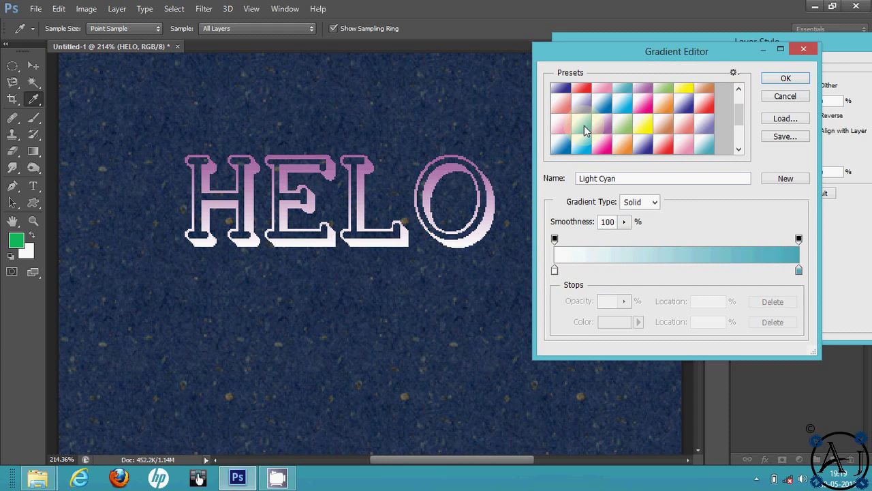
Change the gradient's colour stop at 100% to red #fd1105
click(799, 271)
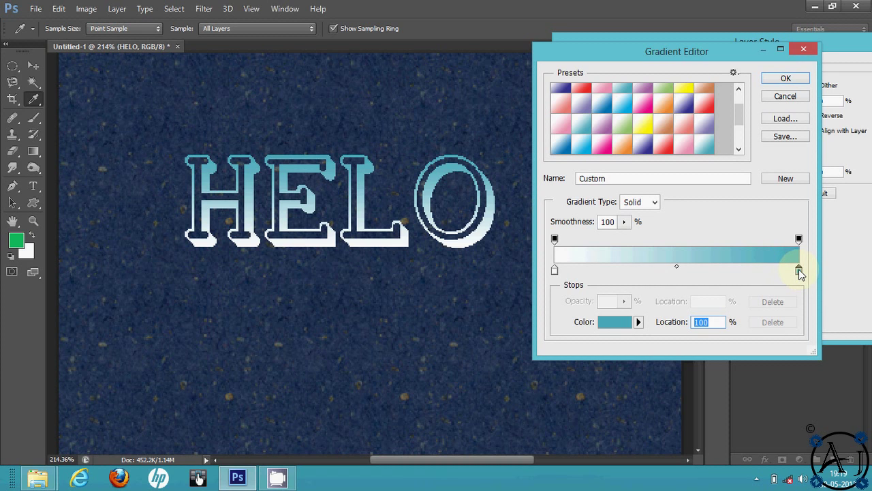
double_click(799, 271)
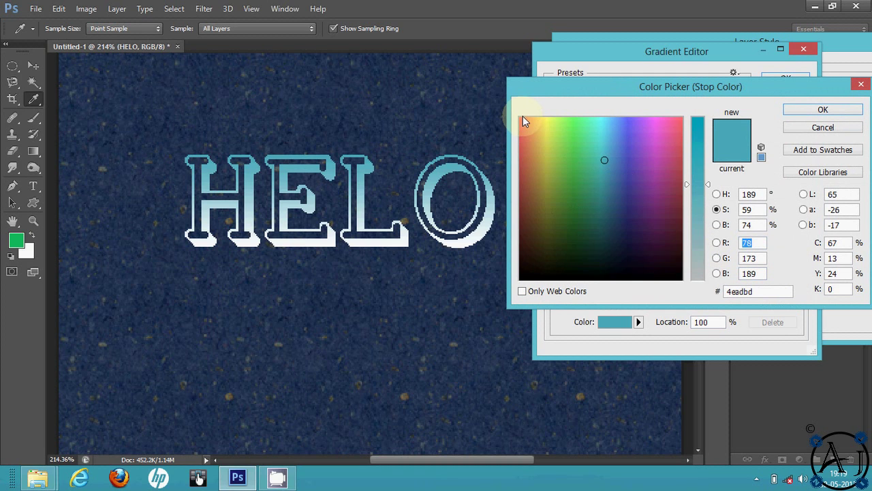
click(521, 119)
click(698, 124)
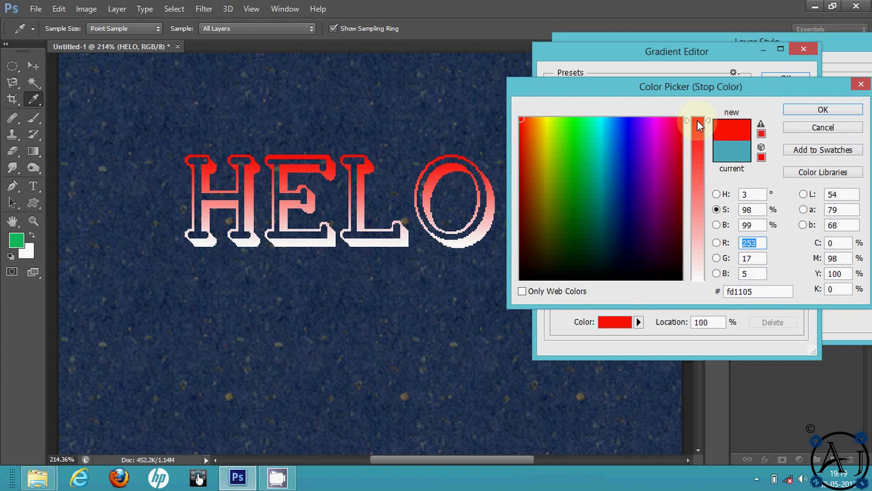
click(822, 110)
Add a middle colour stop and recolour the gradient to run from black through white to red
click(676, 269)
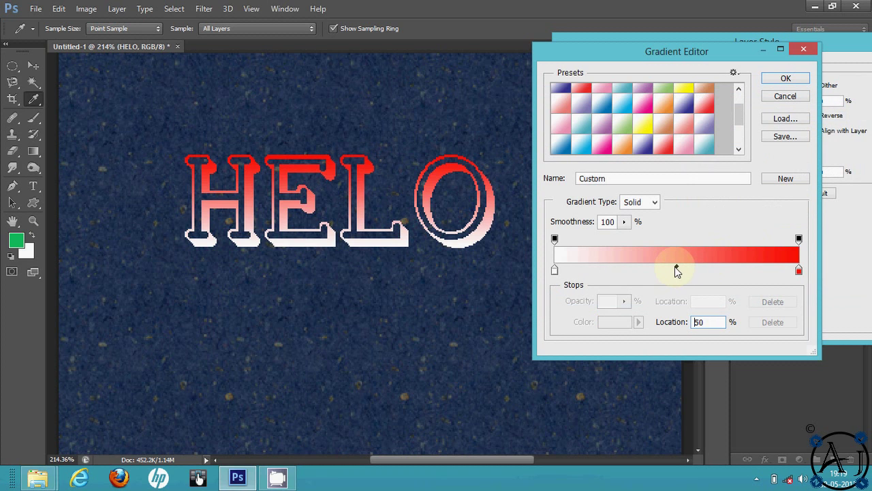
click(681, 272)
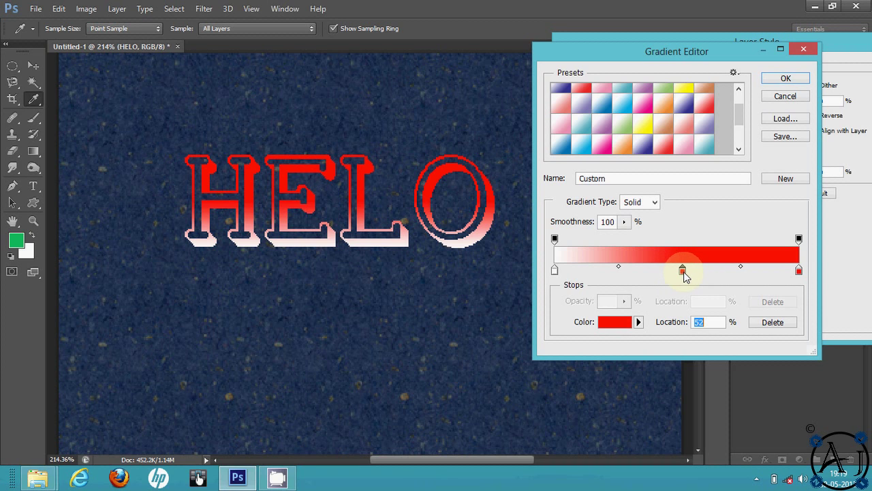
double_click(683, 271)
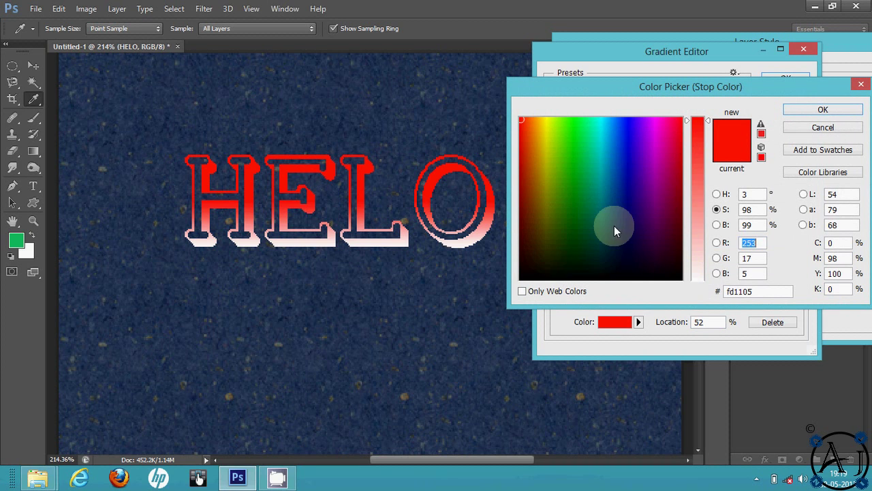
click(552, 275)
mouse_move(538, 280)
mouse_down()
mouse_move(526, 287)
mouse_move(555, 273)
mouse_move(693, 273)
mouse_move(555, 272)
mouse_up()
click(822, 110)
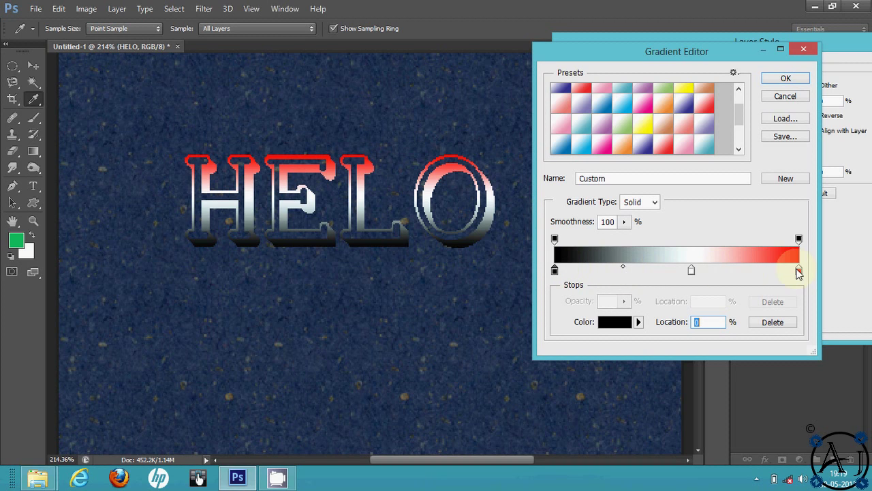
Rearrange the gradient stops by moving the red one inward, removing surplus stops and placing a white stop at 59%
drag(799, 272, 755, 273)
drag(650, 272, 624, 268)
click(772, 321)
drag(748, 272, 727, 268)
click(727, 271)
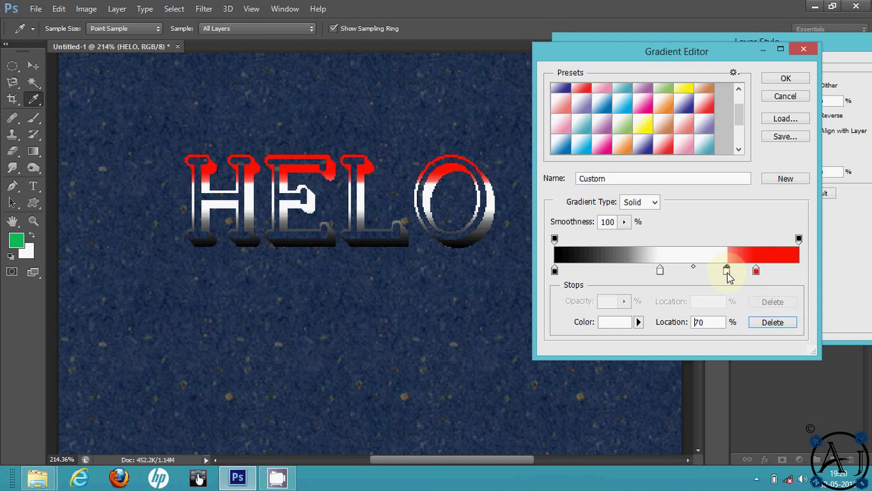
click(775, 322)
mouse_move(693, 273)
mouse_down()
mouse_move(714, 268)
mouse_move(701, 271)
mouse_up()
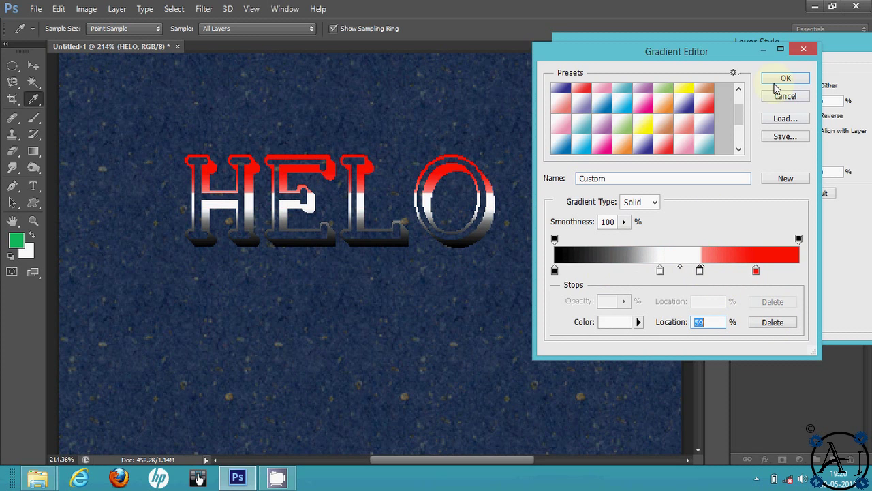
Save the gradients under the file name DMK in the Gradients folder
click(784, 137)
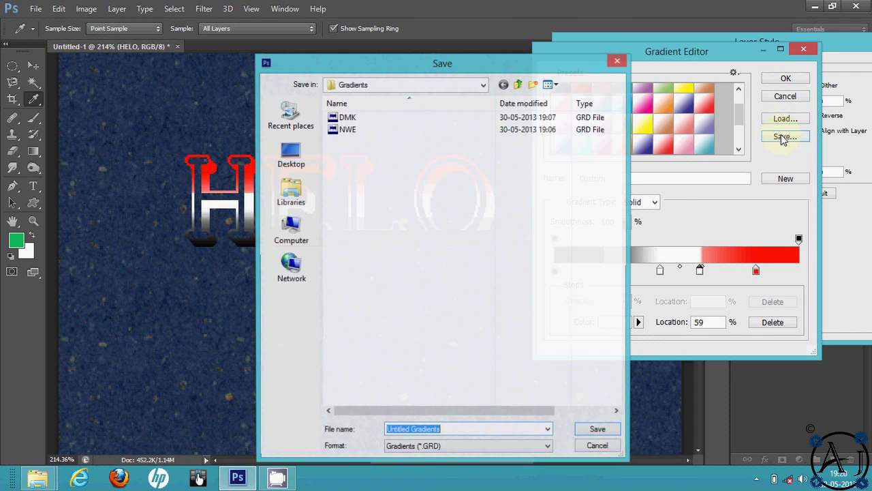
text(DMMD)
key(BackSpace)
key(BackSpace)
key(BackSpace)
key(BackSpace)
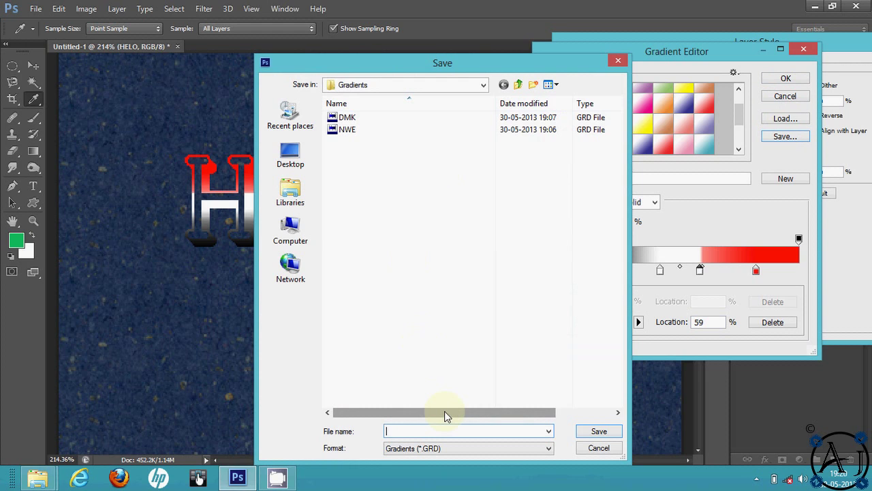
text(DMK)
click(599, 432)
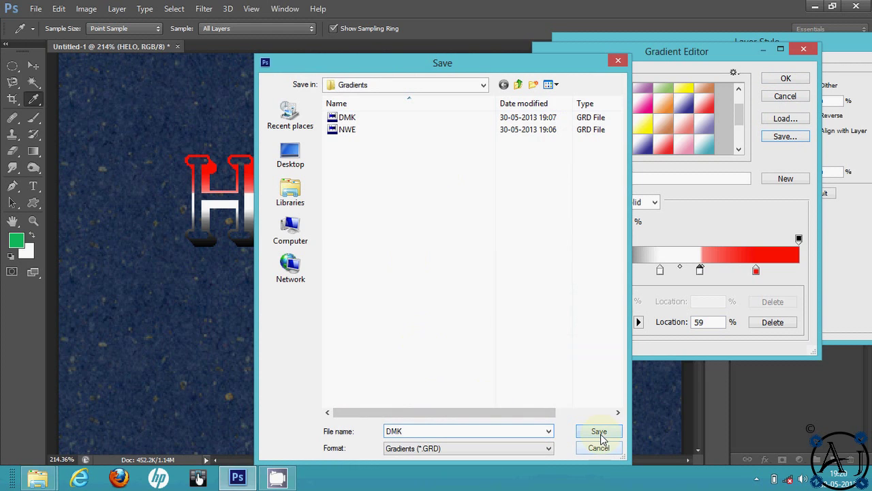
click(424, 179)
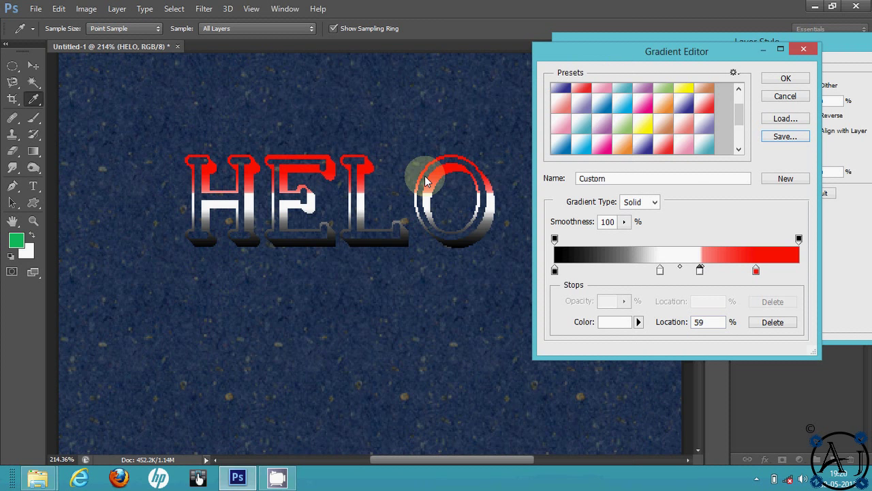
Apply the edited gradient overlay to the HELO layer and move the text slightly lower on the canvas
click(787, 80)
drag(754, 41, 601, 40)
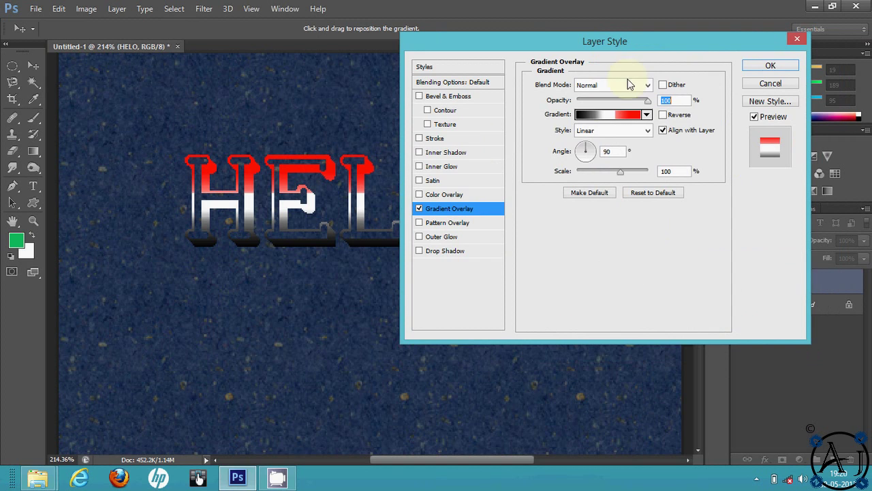
click(769, 64)
key(ctrl+0)
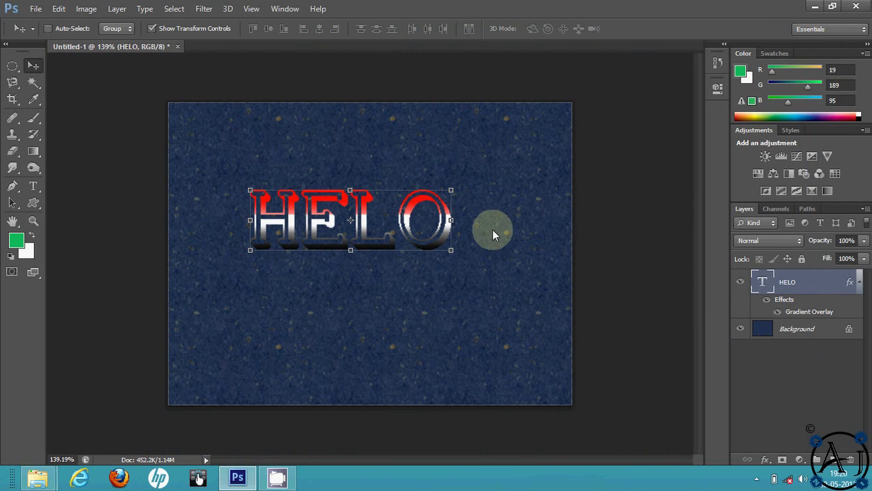
drag(383, 240, 380, 260)
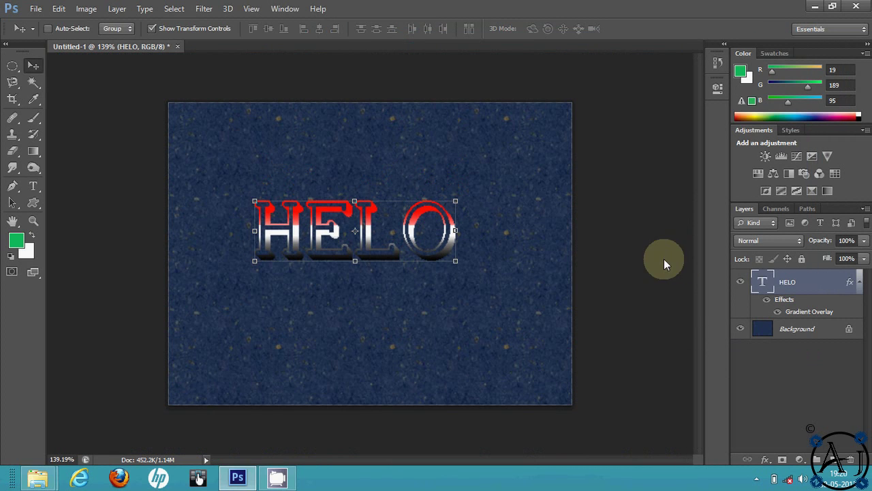
Toggle the HELO layer's effects off and on to compare the text with and without them
click(768, 301)
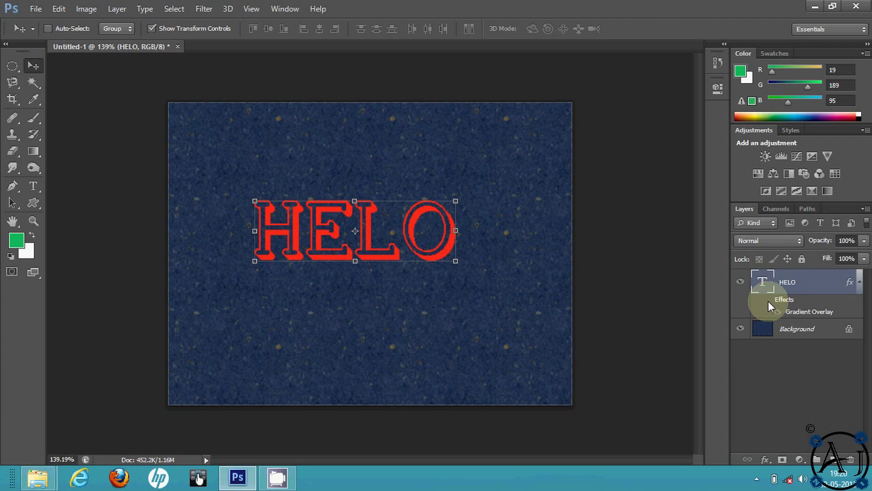
click(767, 300)
click(767, 301)
click(767, 300)
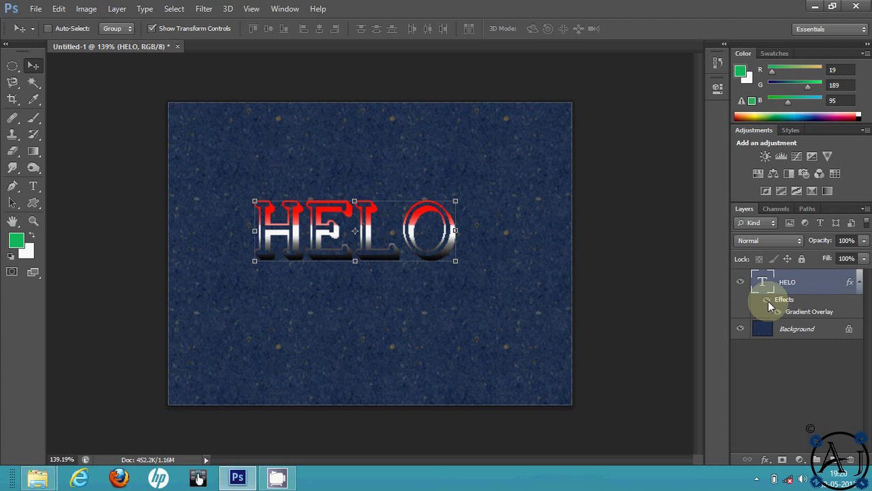
Reopen the HELO layer's blending options, enable Pattern Overlay and disable Gradient Overlay
right_click(802, 286)
click(555, 70)
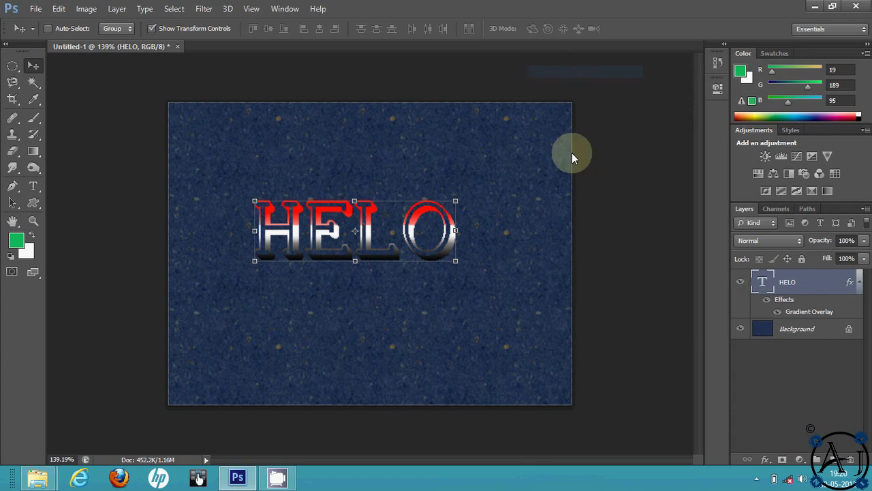
click(419, 223)
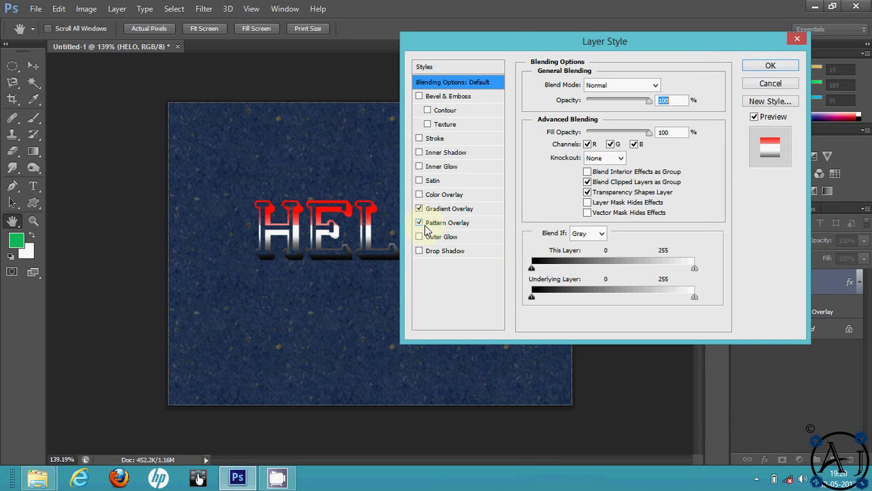
click(419, 208)
Try different patterns on the HELO text, including a dark green one, and disable the Pattern Overlay
click(436, 223)
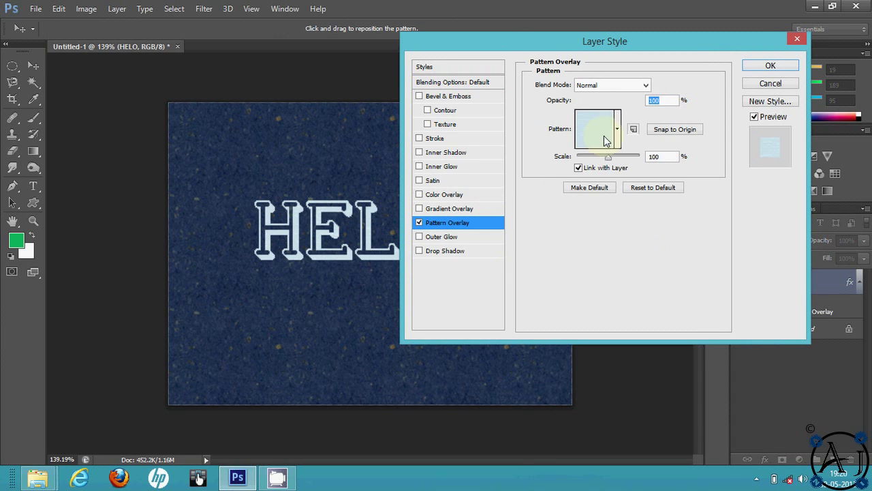
click(604, 136)
click(597, 209)
click(555, 229)
click(555, 209)
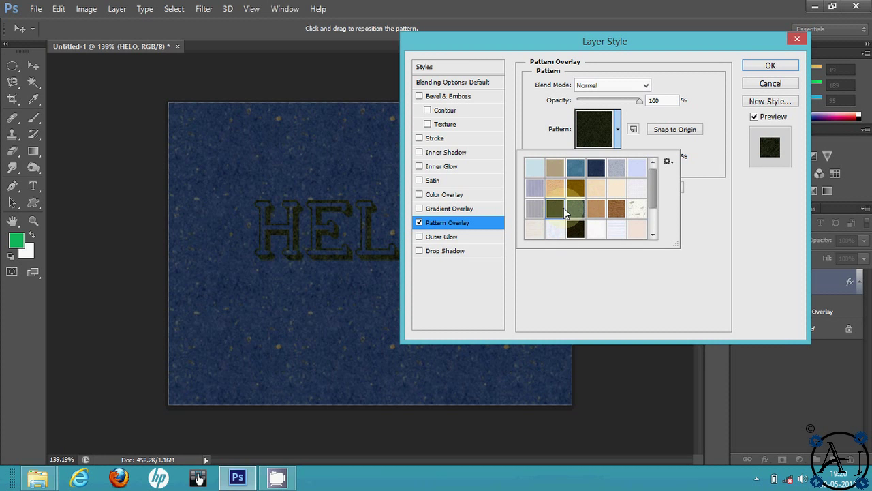
click(419, 222)
click(419, 222)
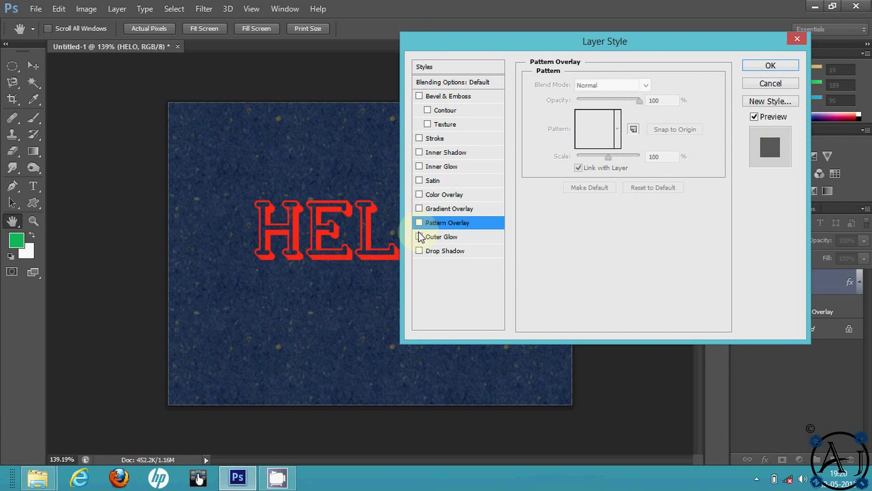
Try an Outer Glow on the HELO text, then apply only a Drop Shadow with 37 px distance and 5% spread
click(421, 237)
click(419, 252)
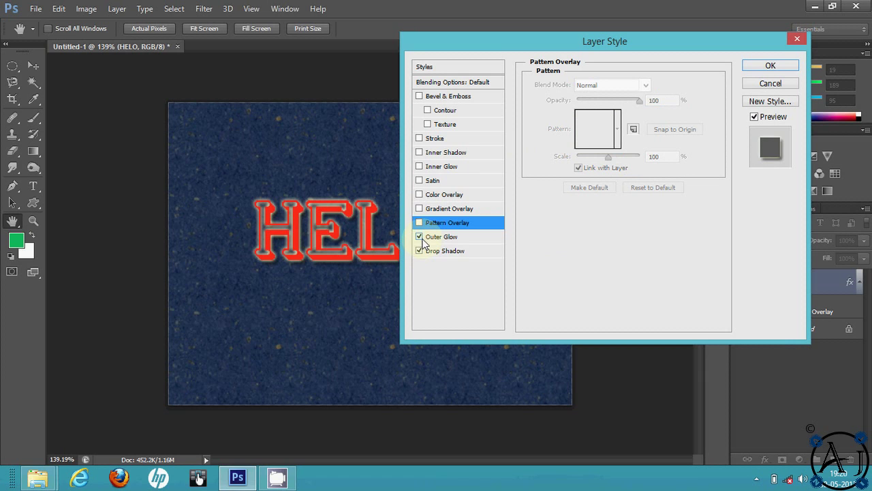
click(419, 236)
click(443, 251)
drag(588, 143, 600, 140)
click(580, 156)
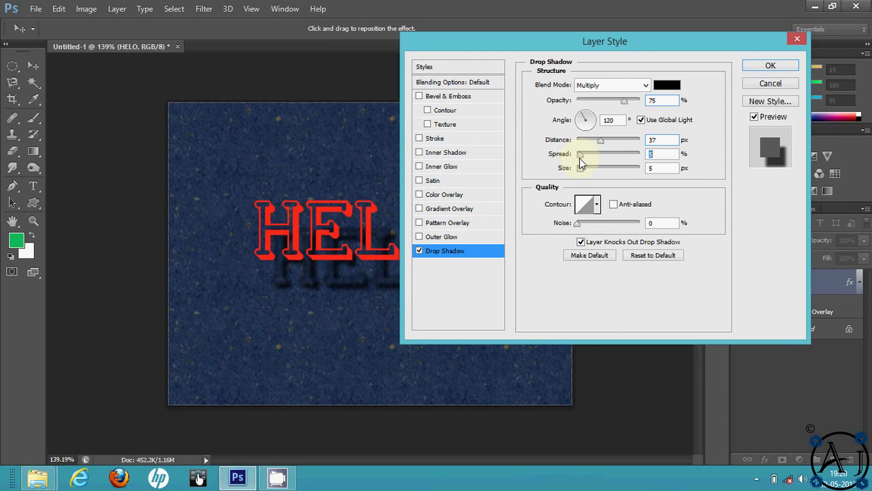
click(769, 64)
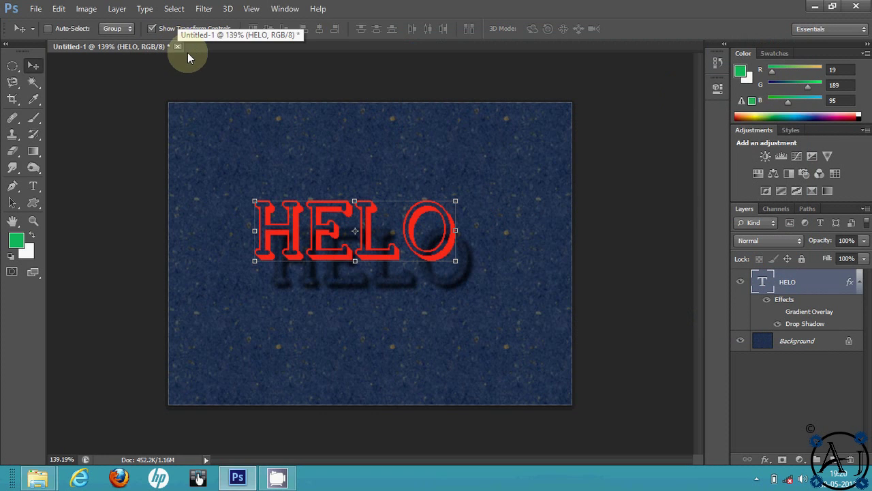
click(756, 479)
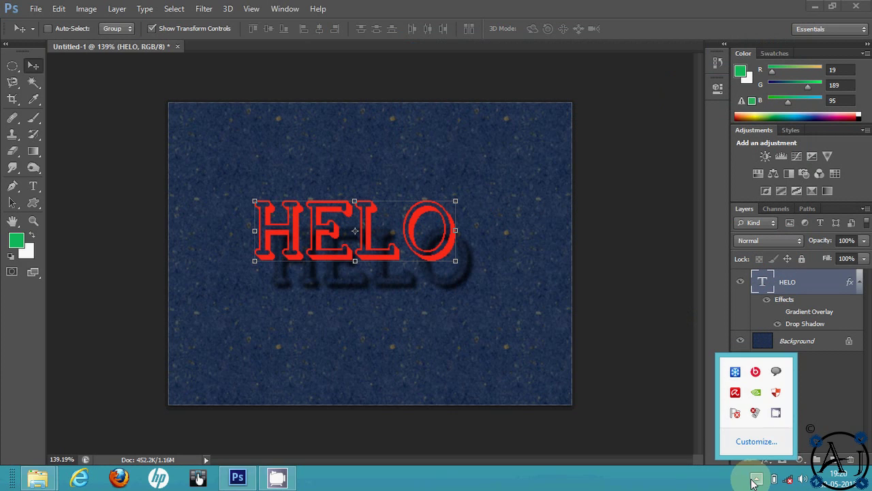
click(776, 414)
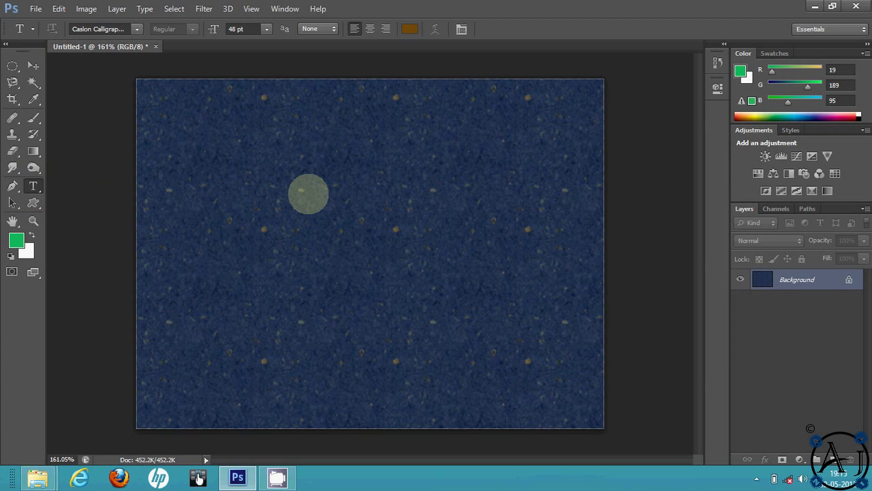
Create a new text layer reading HELO in the upper middle of the blue textured canvas
click(259, 197)
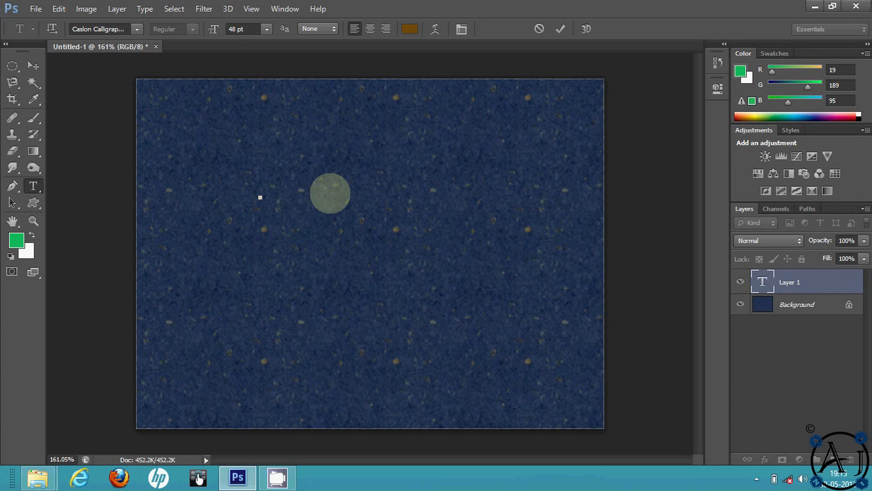
text(H)
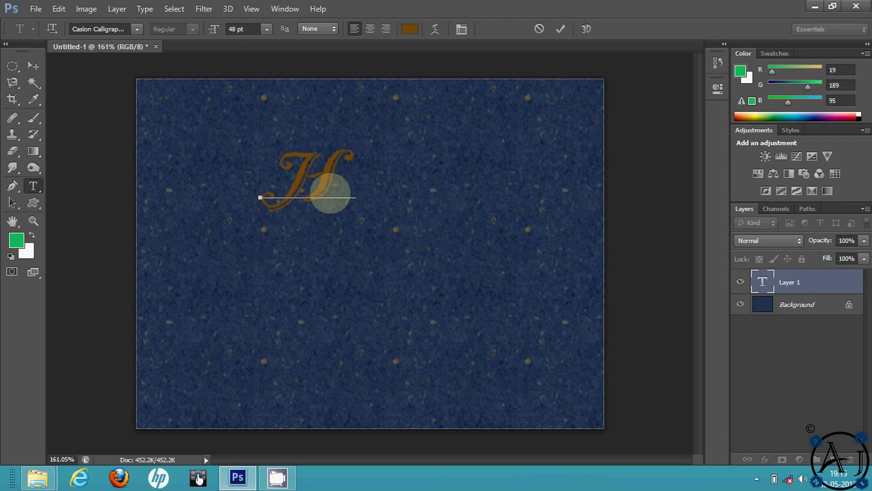
text(ELOO)
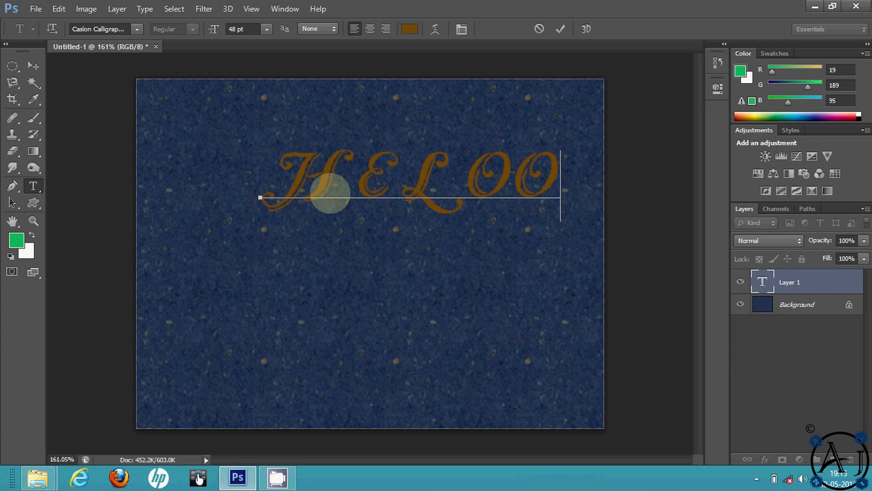
key(BackSpace)
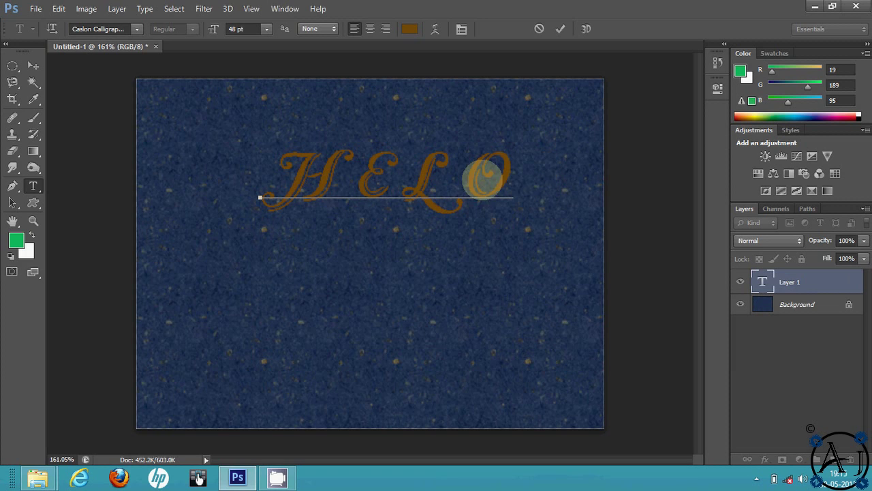
Try several font families on the whole HELO text, including Channel Slanted 2 and Charrington Outer, and settle on Charrington Posh
key(ctrl+a)
click(103, 29)
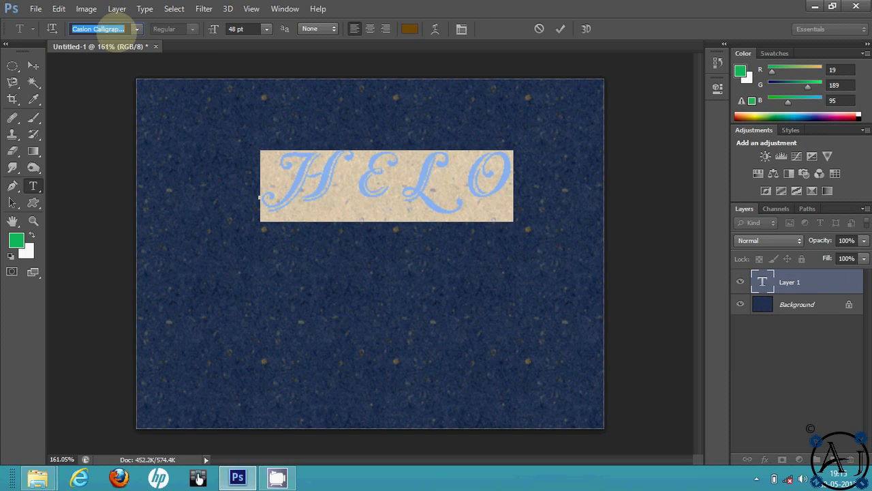
click(136, 29)
scroll(191, 171, down, 6)
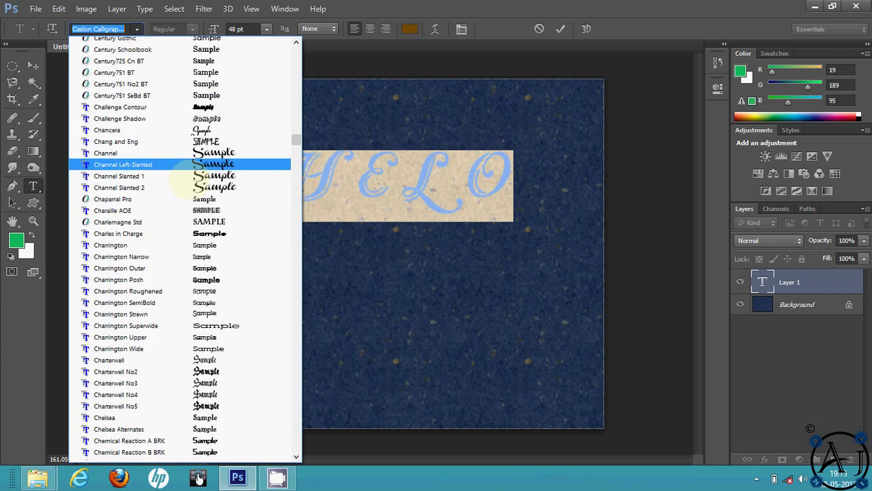
scroll(191, 137, up, 4)
click(185, 122)
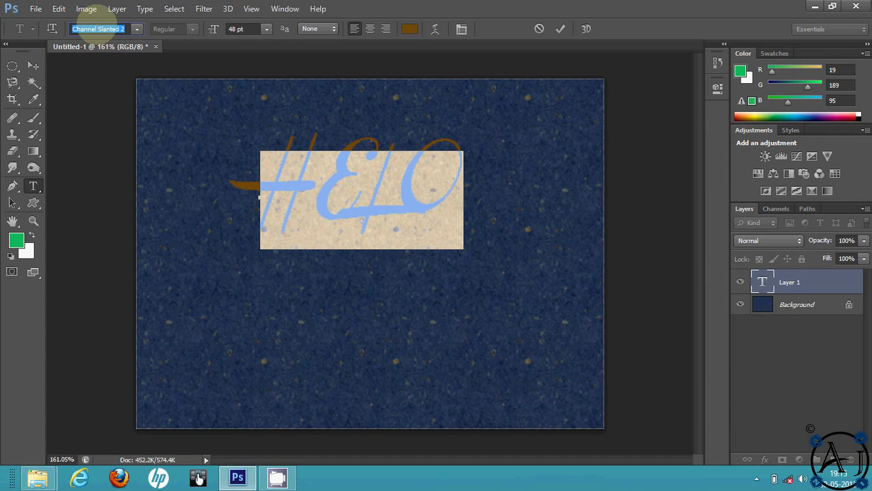
key(Down)
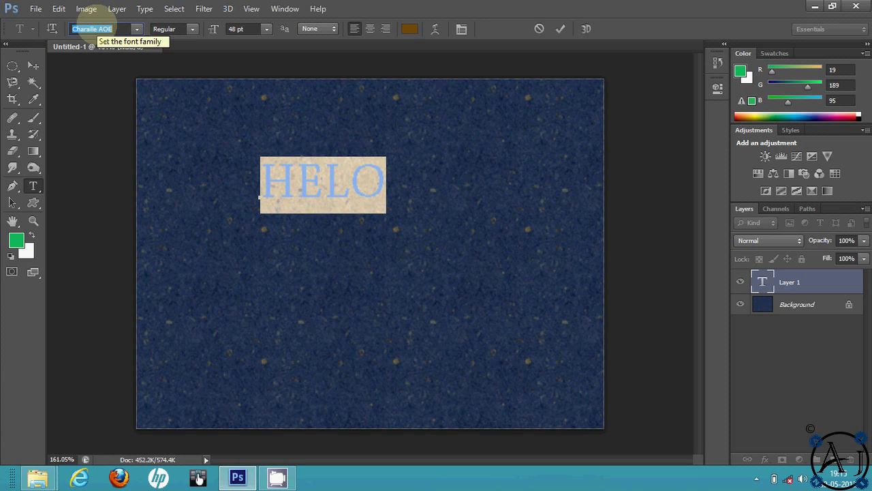
key(Down)
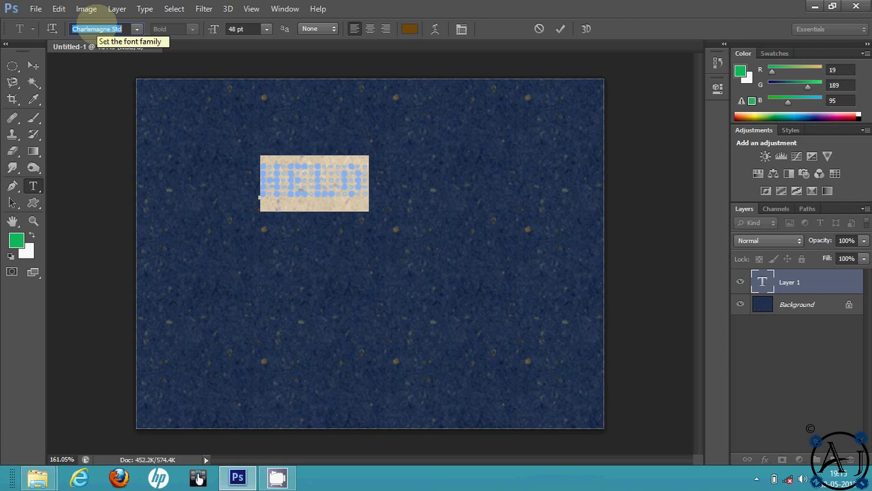
key(Down)
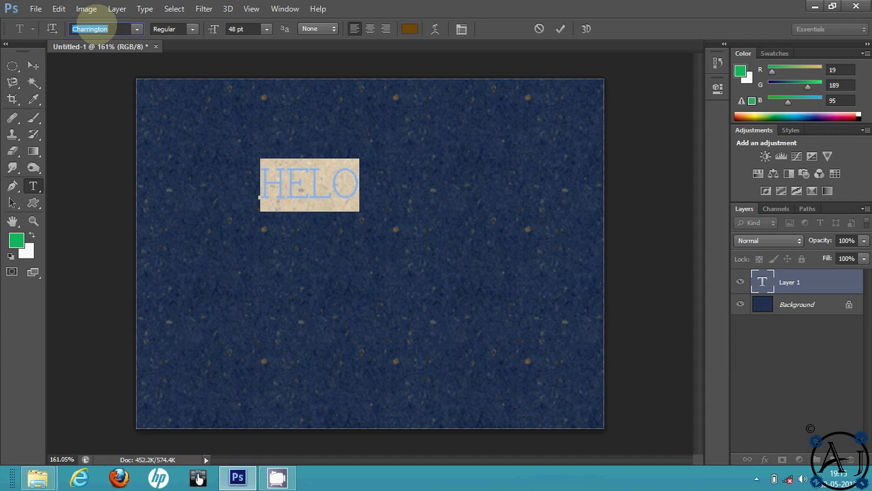
key(Down)
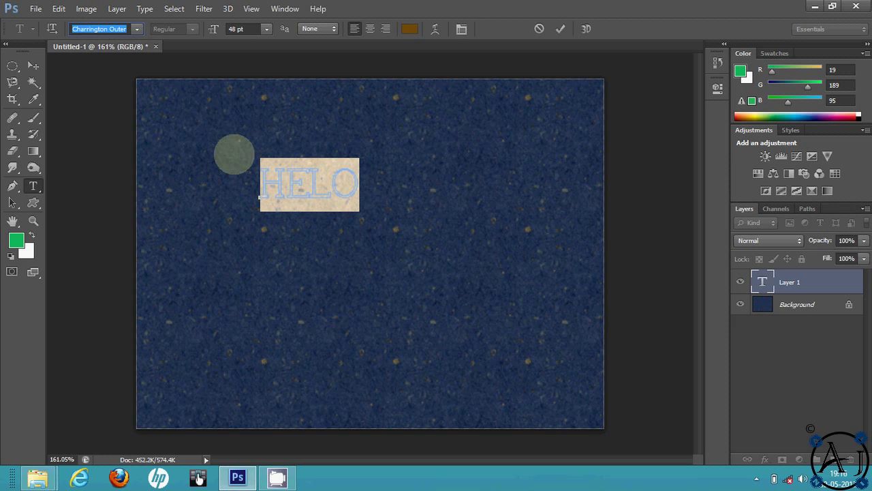
key(Down)
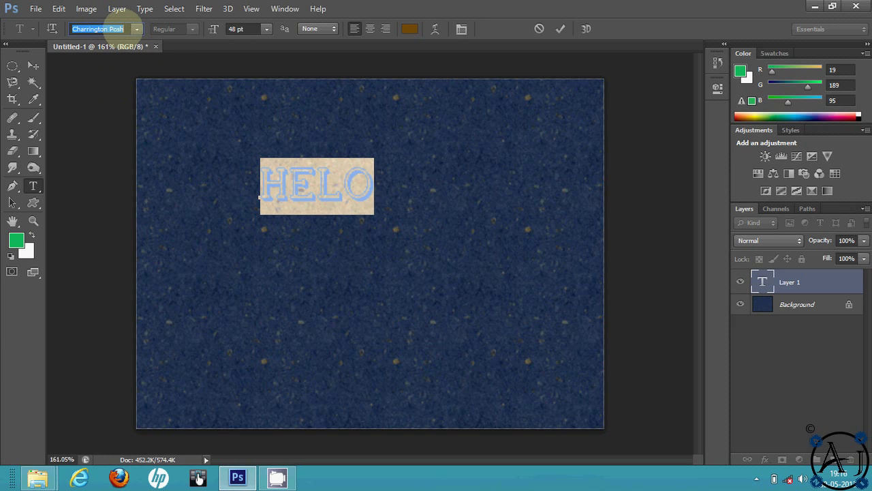
Recolour the HELO text dark purple (#360a6b)
click(283, 181)
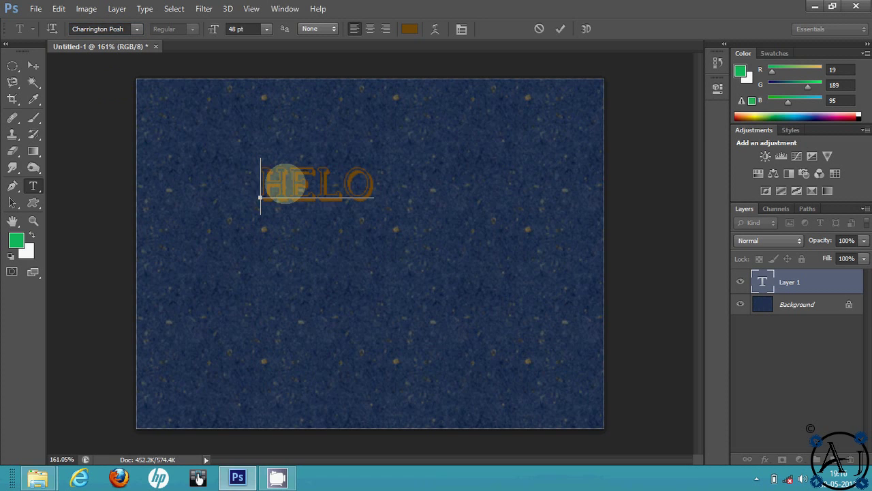
drag(282, 181, 383, 181)
click(410, 28)
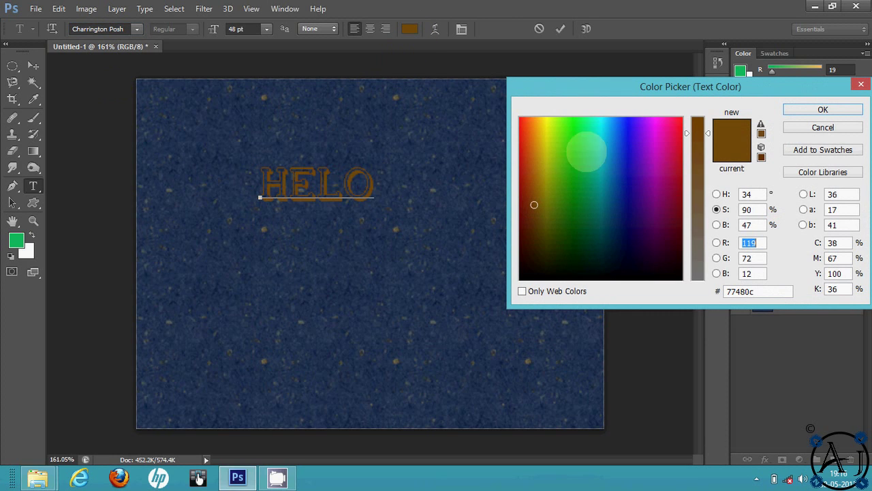
mouse_move(621, 202)
mouse_down()
mouse_move(603, 214)
mouse_move(594, 251)
mouse_up()
click(641, 210)
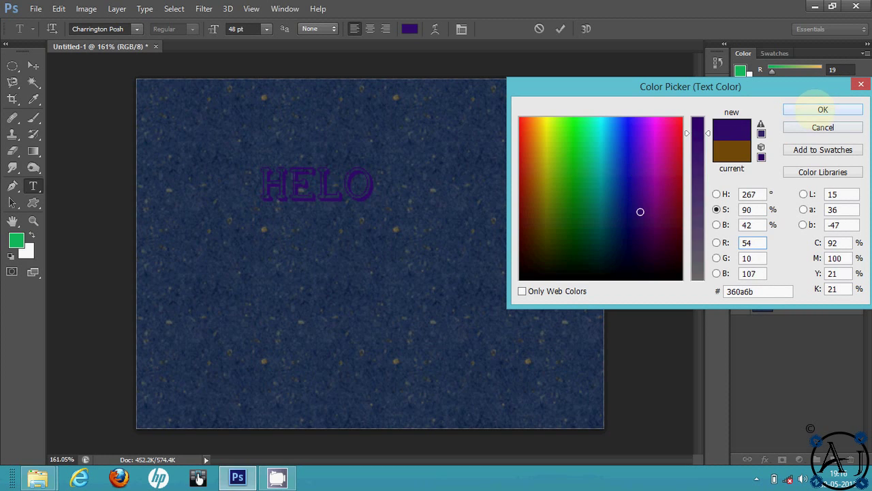
click(823, 109)
Set the colour of the whole HELO text to bright red (#fa2819)
click(344, 185)
drag(261, 187, 375, 185)
click(409, 28)
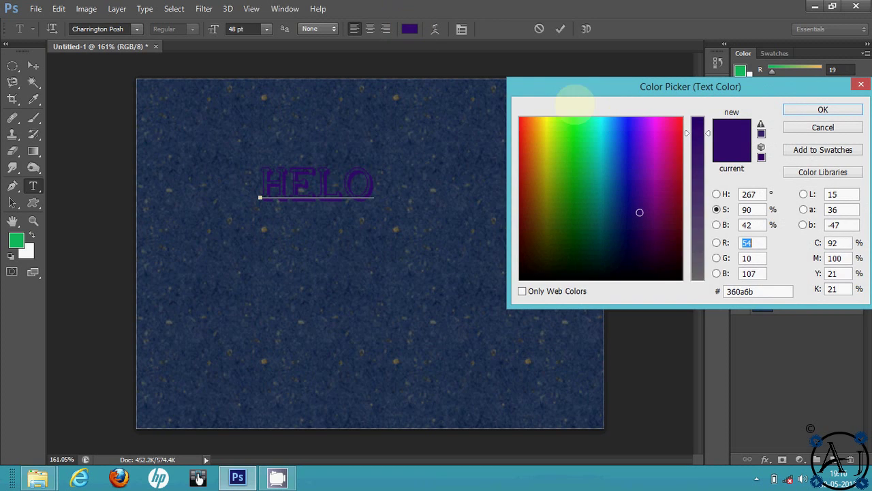
click(521, 121)
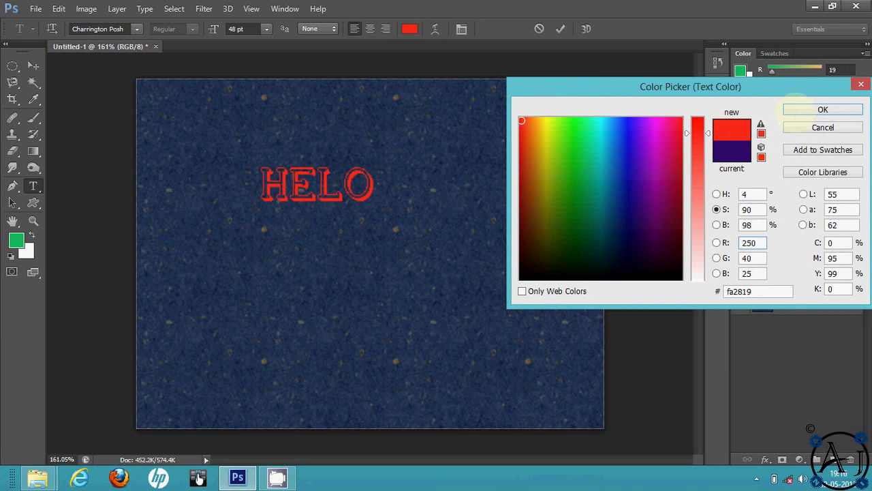
key(Return)
Select the HELO text and try font sizes of 72 pt and 200 pt on it
click(368, 186)
mouse_move(373, 186)
mouse_down()
mouse_move(247, 195)
mouse_move(259, 196)
mouse_move(259, 181)
mouse_move(370, 184)
mouse_up()
click(765, 444)
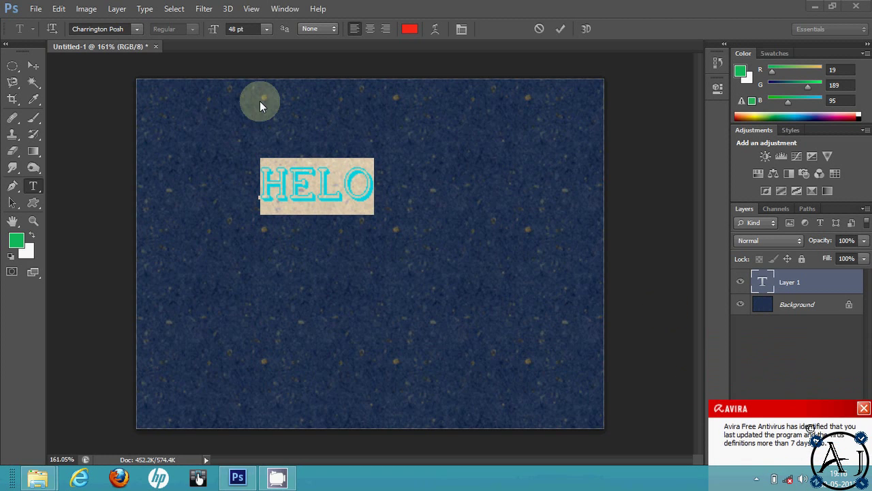
click(266, 28)
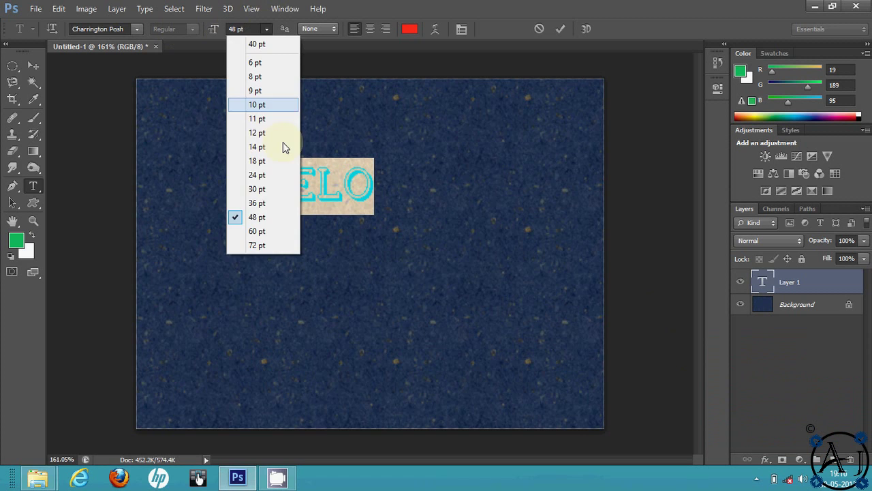
click(274, 245)
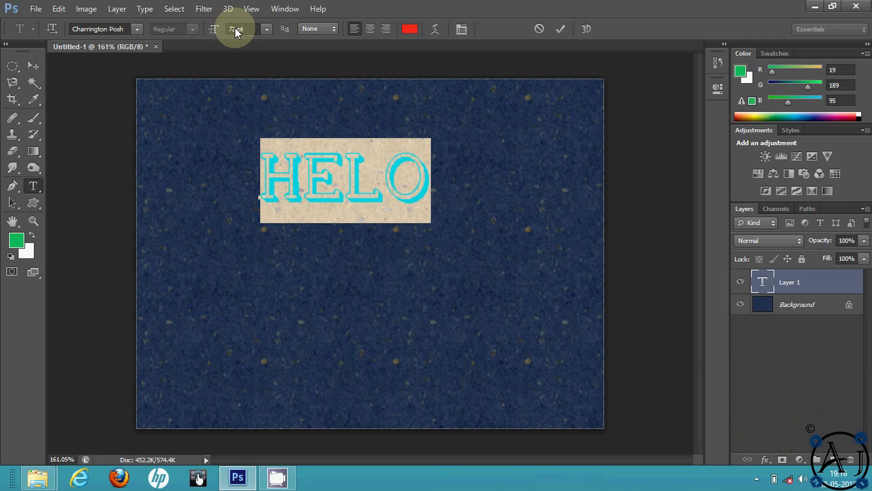
text(200)
key(Return)
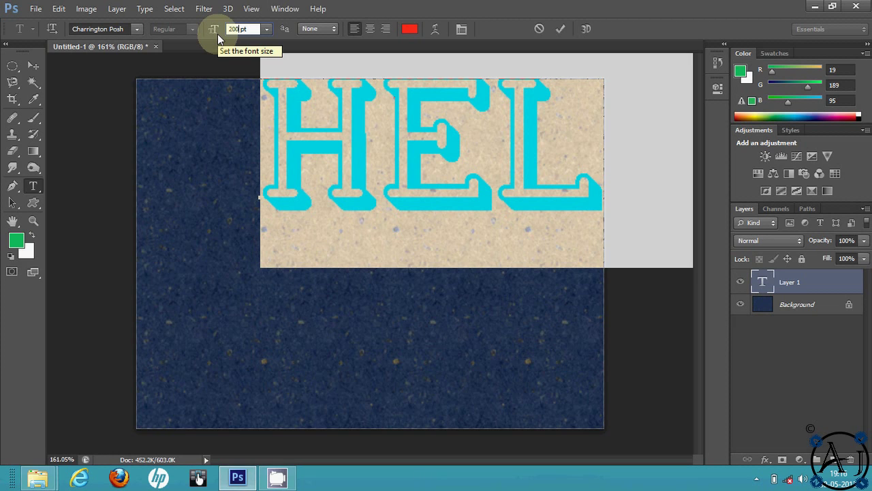
Set the HELO text's font size to 100 pt and move the text down and slightly left on the canvas
key(BackSpace)
key(BackSpace)
key(BackSpace)
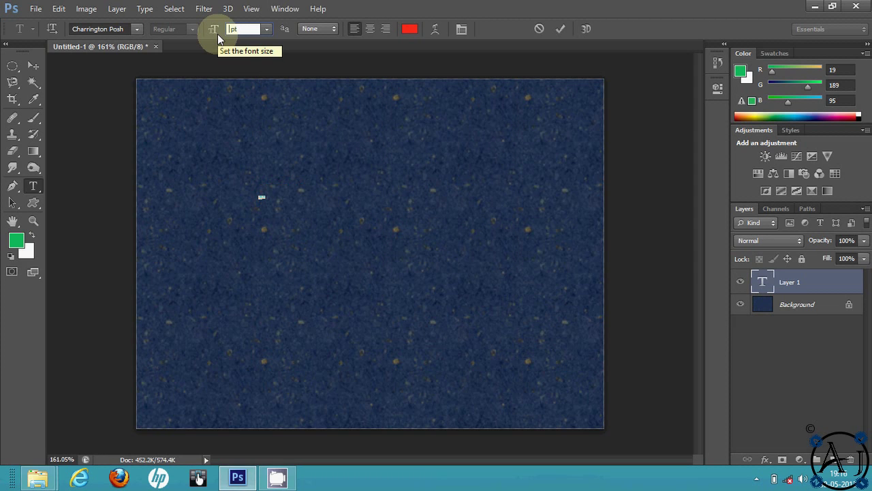
text(100)
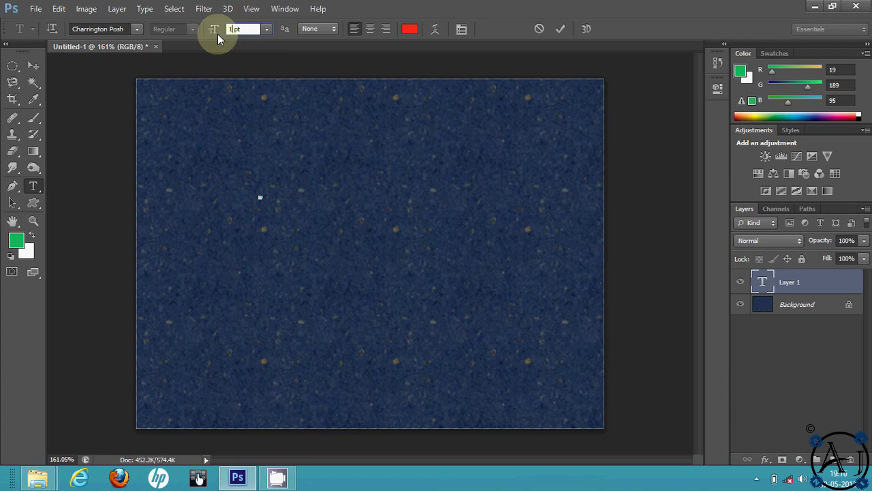
click(314, 171)
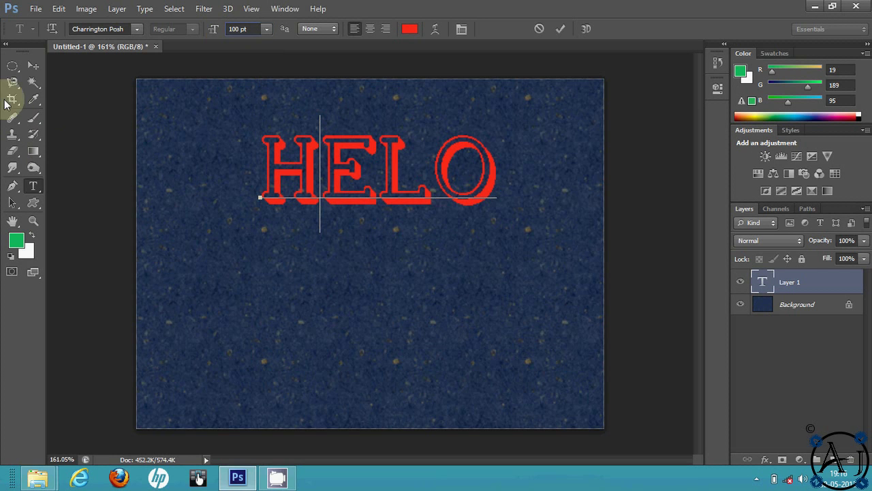
click(34, 65)
drag(298, 167, 267, 213)
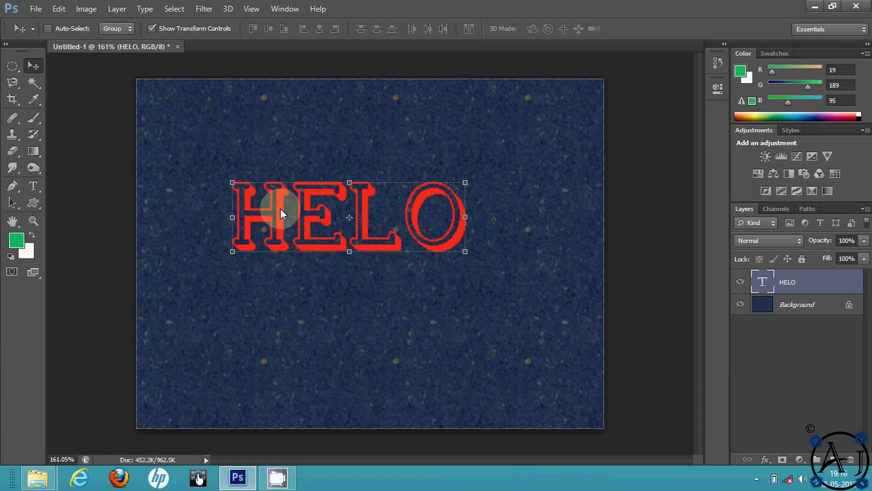
key(t)
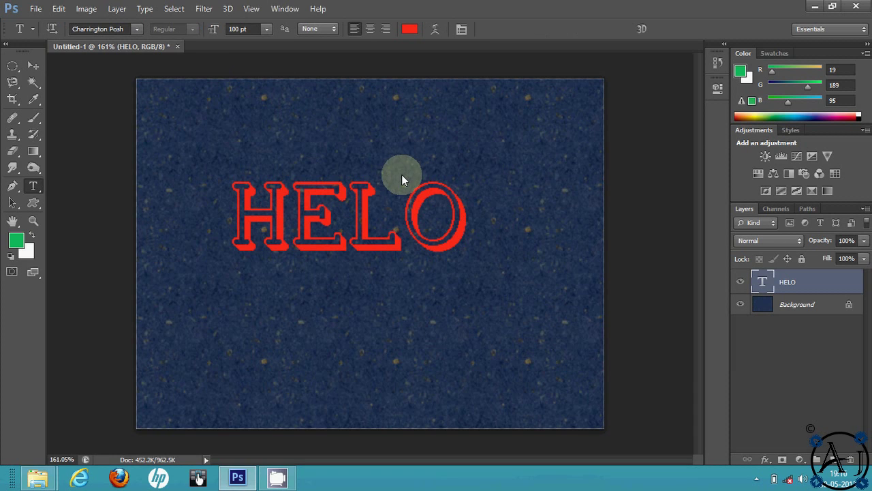
click(434, 30)
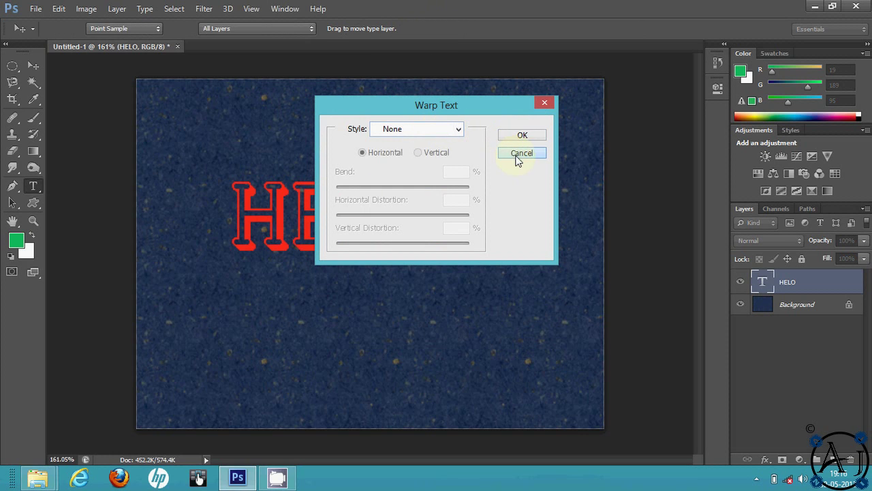
click(504, 153)
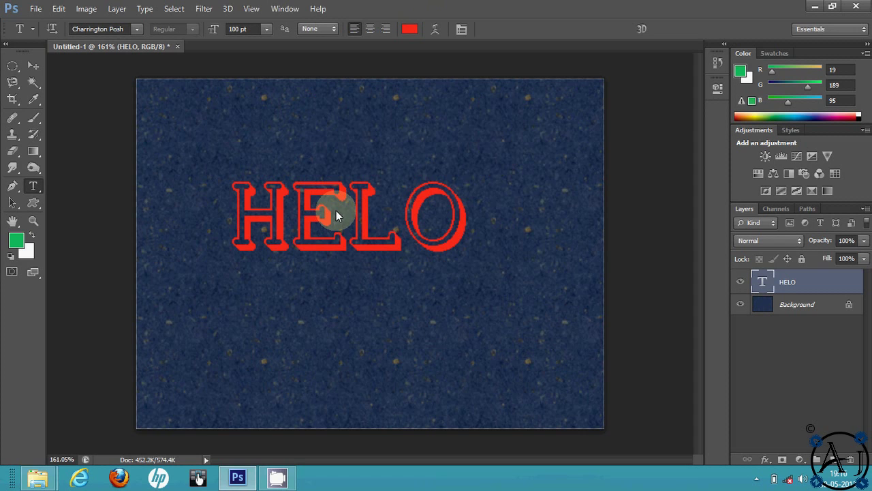
click(334, 207)
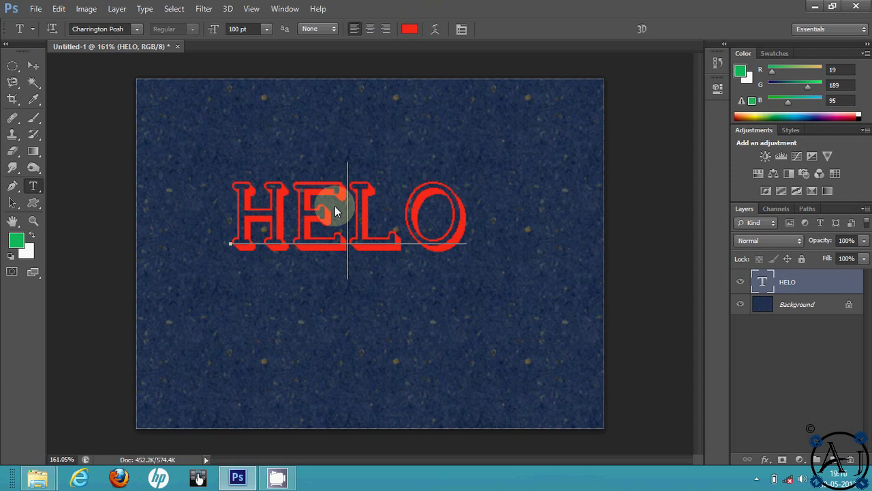
click(435, 30)
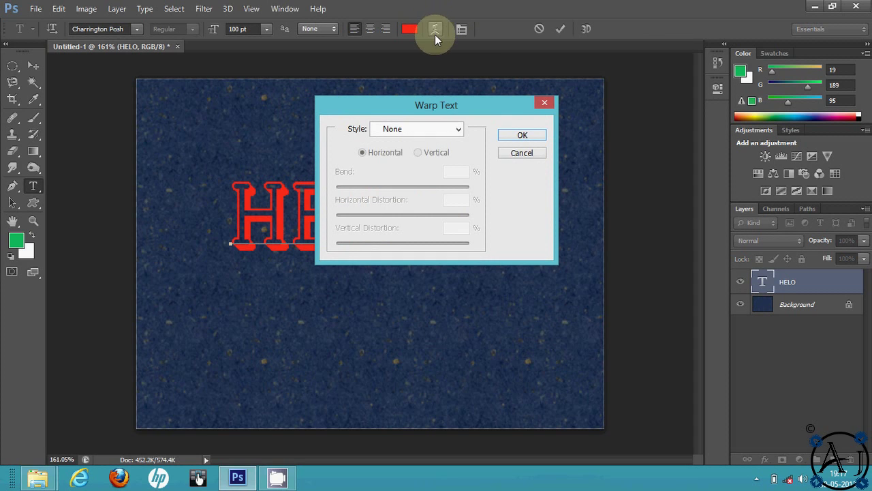
click(515, 154)
Try warping the HELO text with the Arc style, using a bend of -9% and a horizontal distortion of -34%
drag(424, 213, 422, 118)
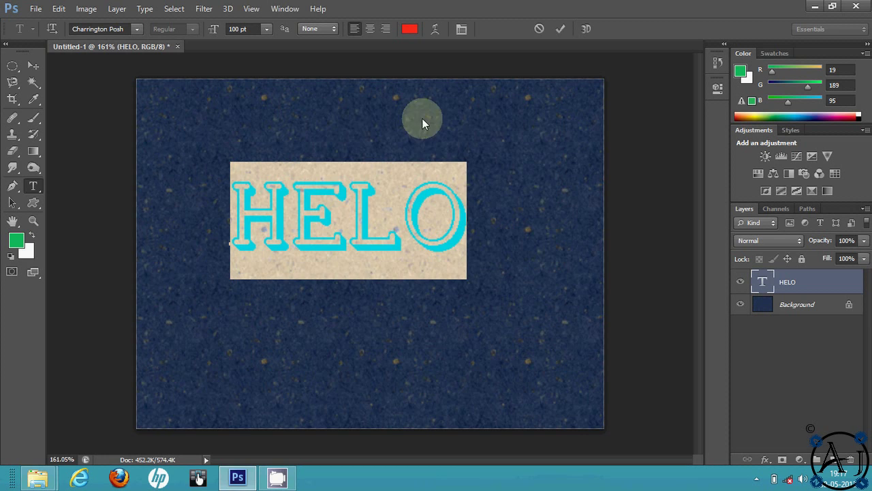
click(439, 34)
click(457, 129)
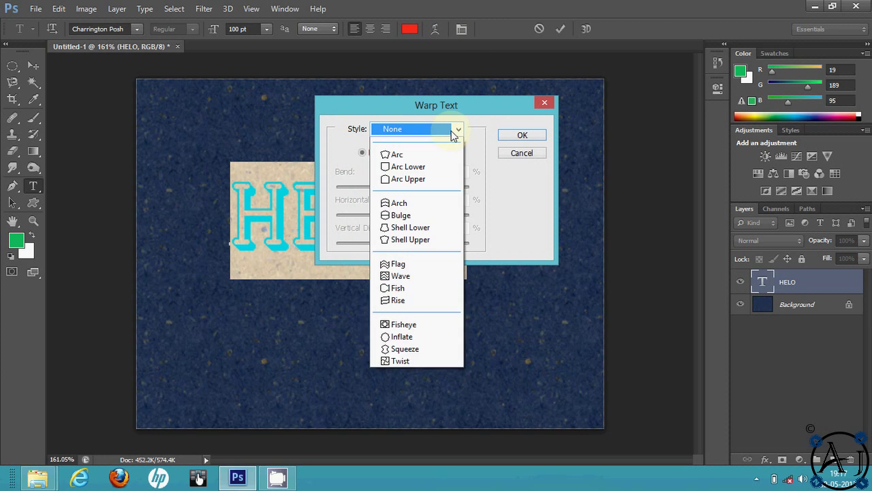
click(426, 169)
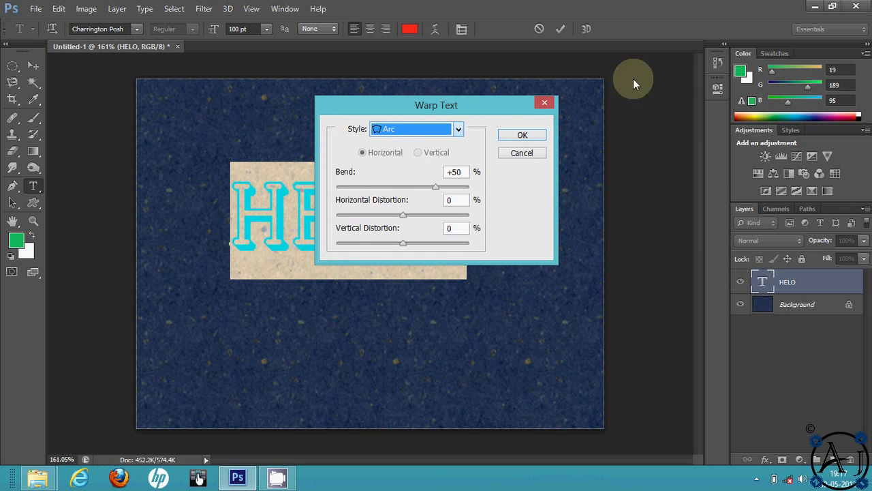
drag(479, 102, 154, 139)
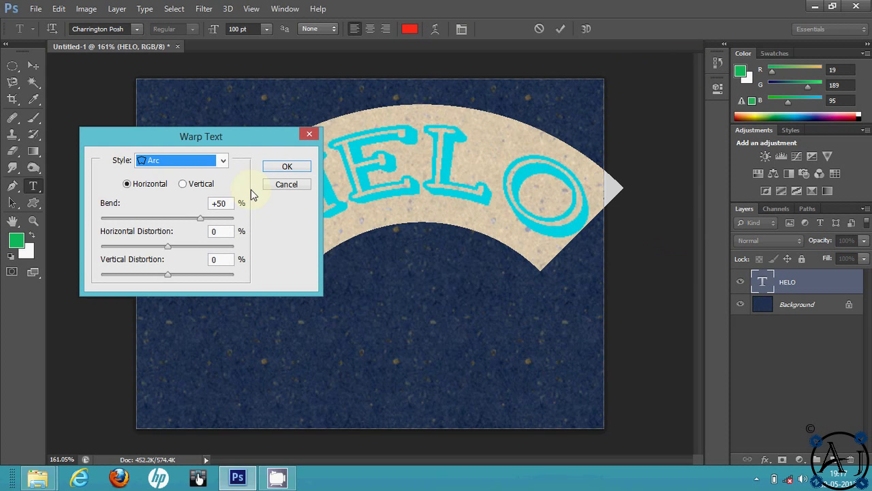
drag(199, 218, 144, 255)
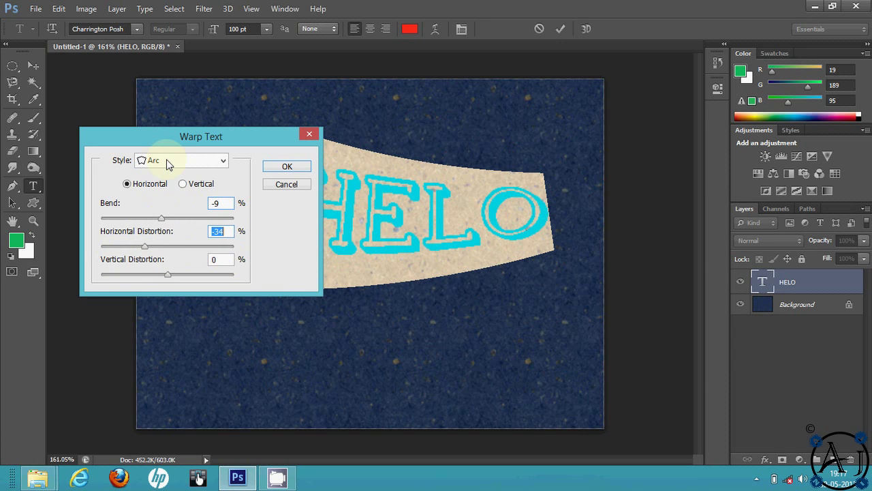
Try the Arch and Bulge warp styles on the HELO text, setting the Bulge bend to -50%
drag(168, 141, 134, 140)
click(140, 160)
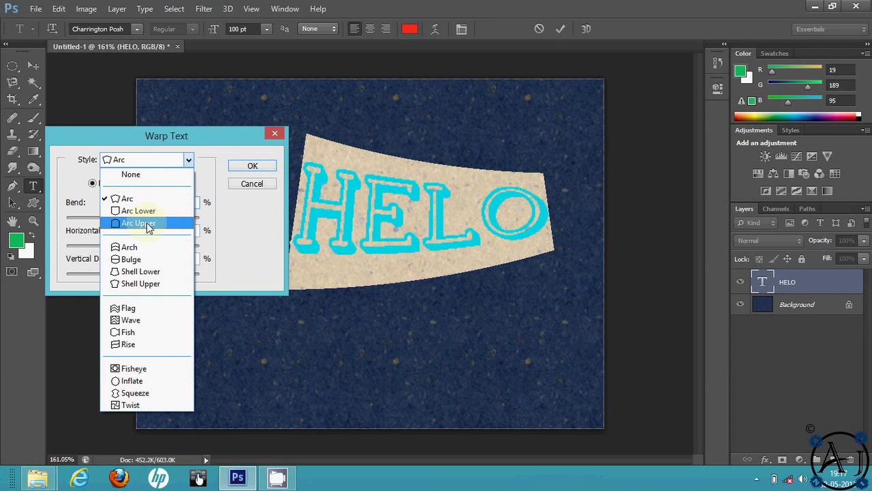
click(129, 247)
click(145, 159)
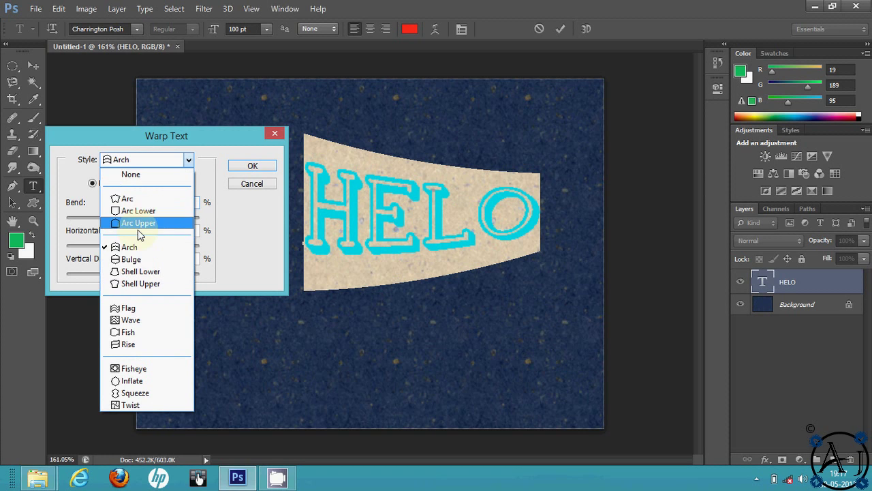
click(139, 259)
drag(128, 216, 100, 235)
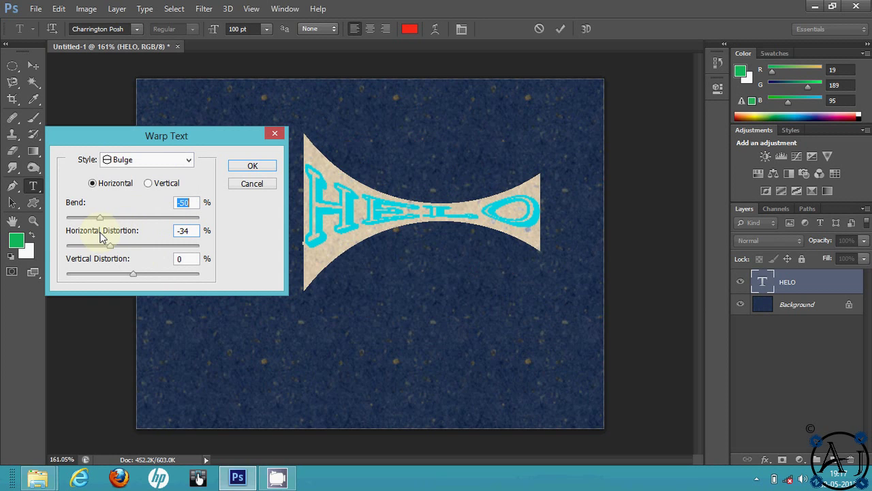
Try a Flag warp with bend -55%, horizontal distortion -26% and vertical distortion +26%, and cancel the text warp
click(129, 160)
click(139, 307)
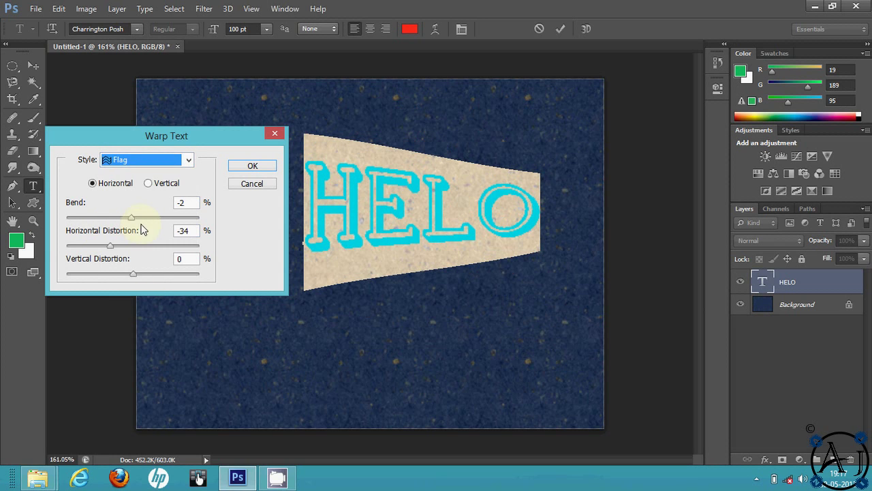
drag(133, 228, 98, 226)
drag(115, 273, 150, 278)
mouse_move(109, 249)
mouse_down()
mouse_move(125, 247)
mouse_move(90, 254)
mouse_move(116, 249)
mouse_up()
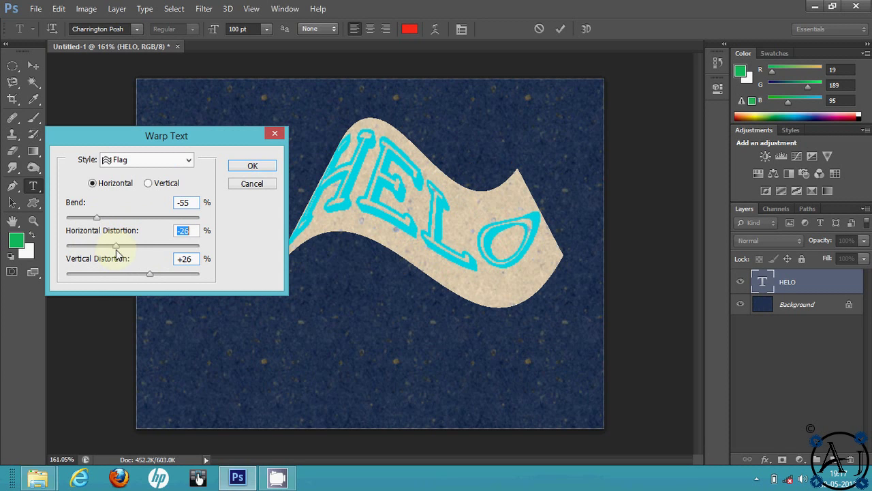
click(252, 184)
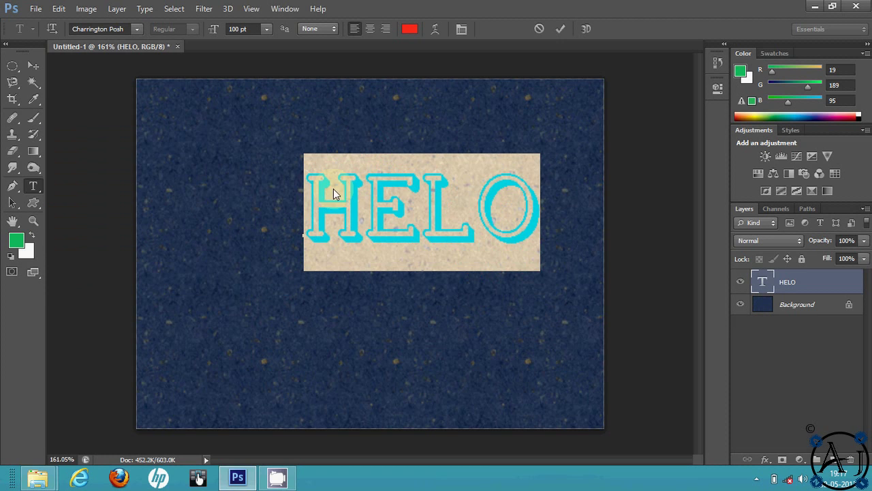
Move the HELO text left and slightly down on the canvas
click(397, 210)
click(38, 65)
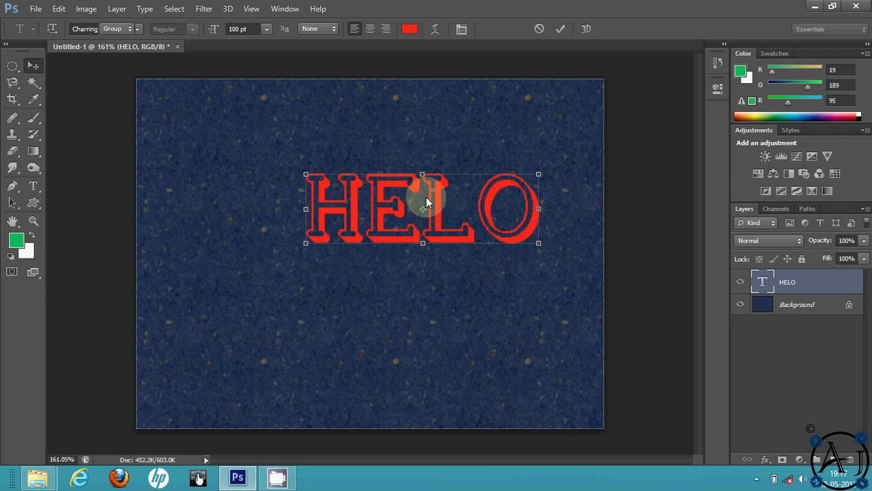
drag(437, 220, 363, 225)
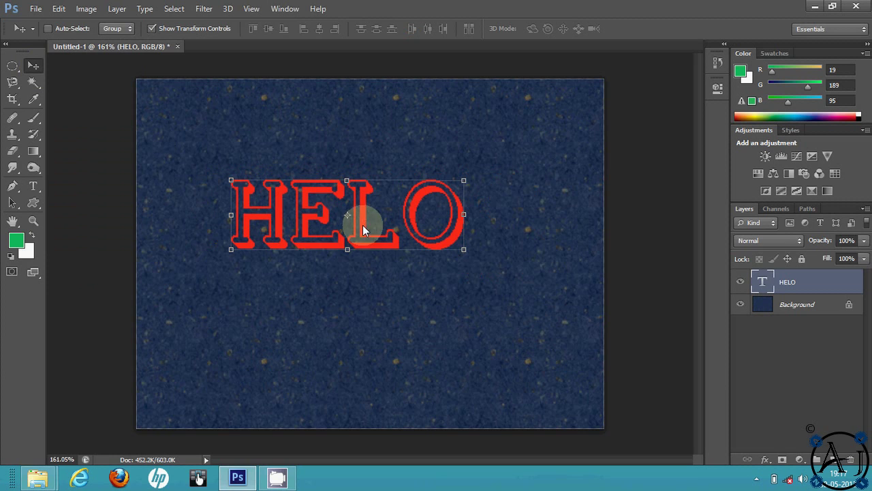
Open the blending options of the HELO text layer and keep the text uncovered by the dialog
click(817, 306)
right_click(817, 306)
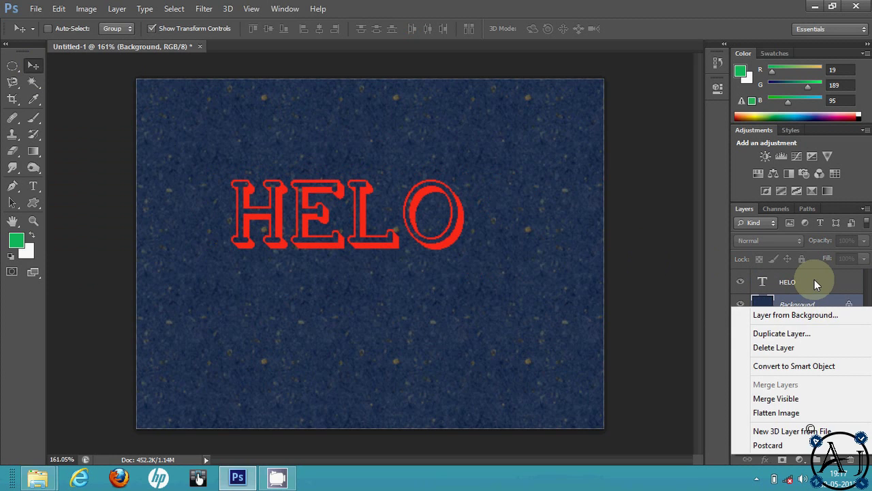
right_click(814, 279)
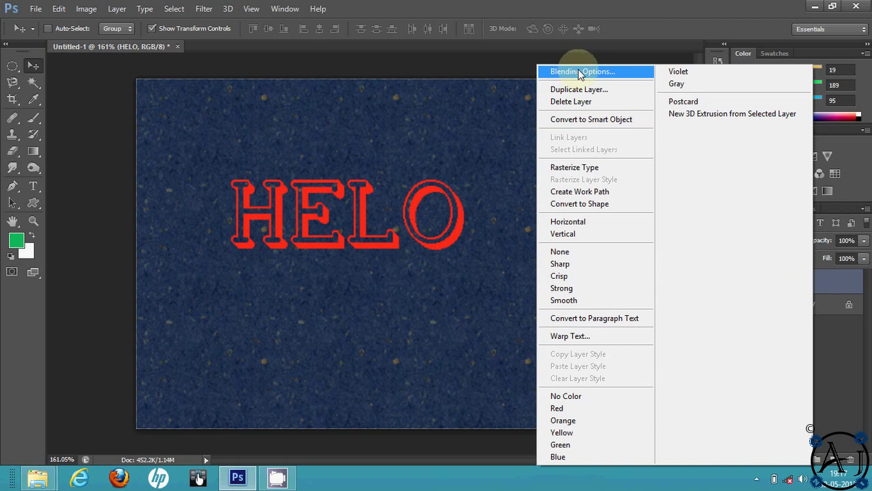
click(842, 278)
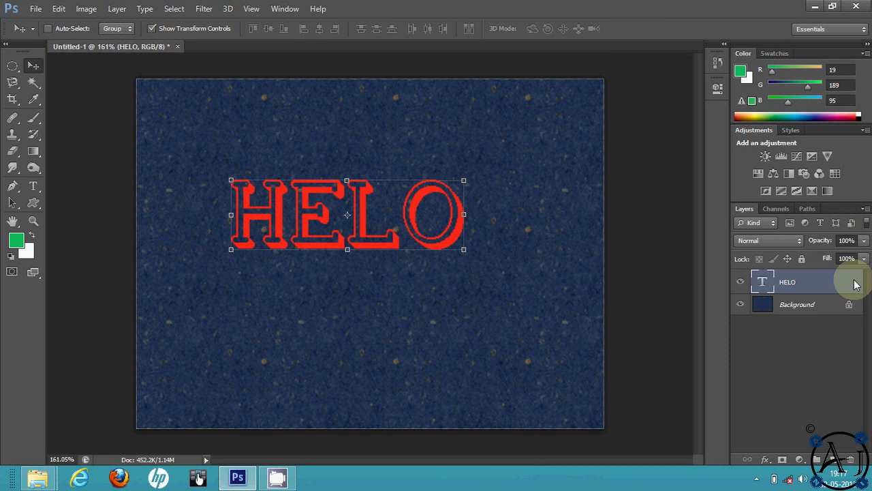
double_click(857, 285)
click(803, 117)
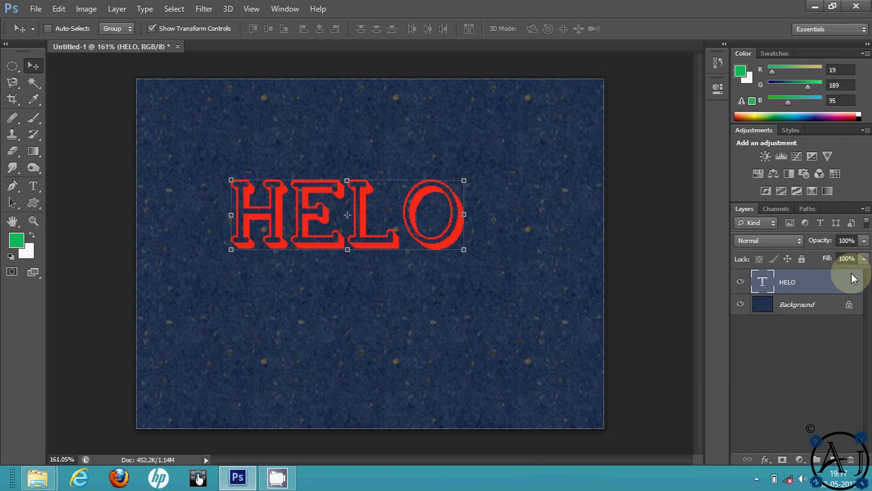
right_click(852, 277)
click(606, 70)
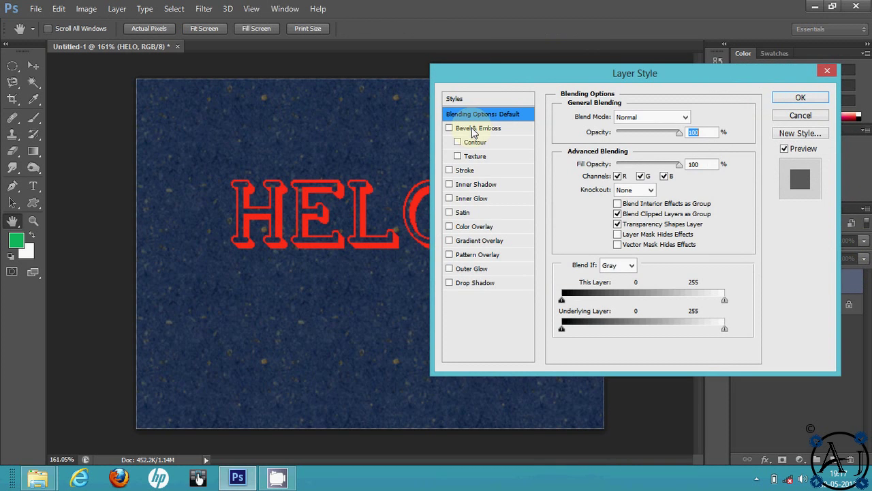
drag(498, 69, 621, 39)
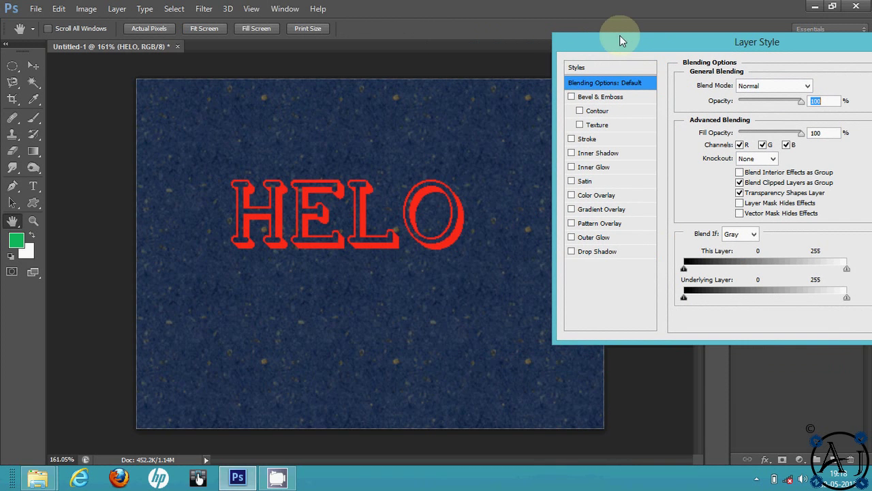
Switch Bevel & Emboss on and off several times to compare its effect on the HELO text, leaving it on
click(571, 97)
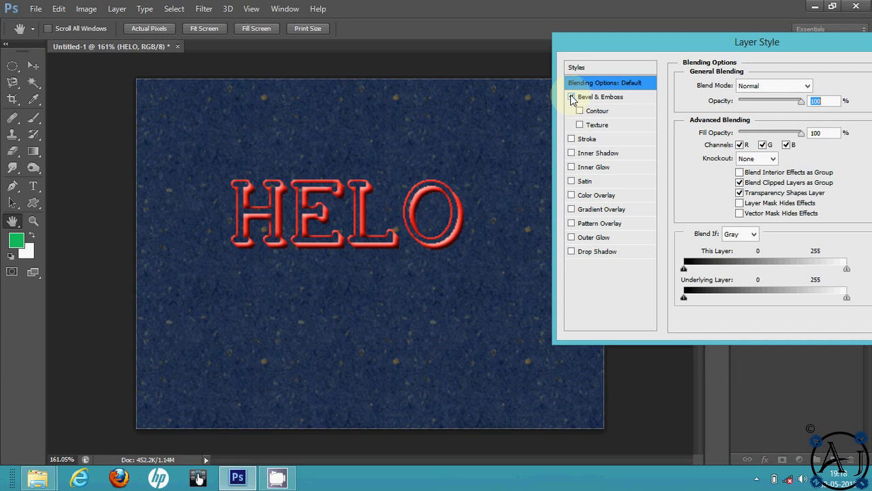
click(573, 98)
click(572, 97)
click(571, 97)
click(571, 97)
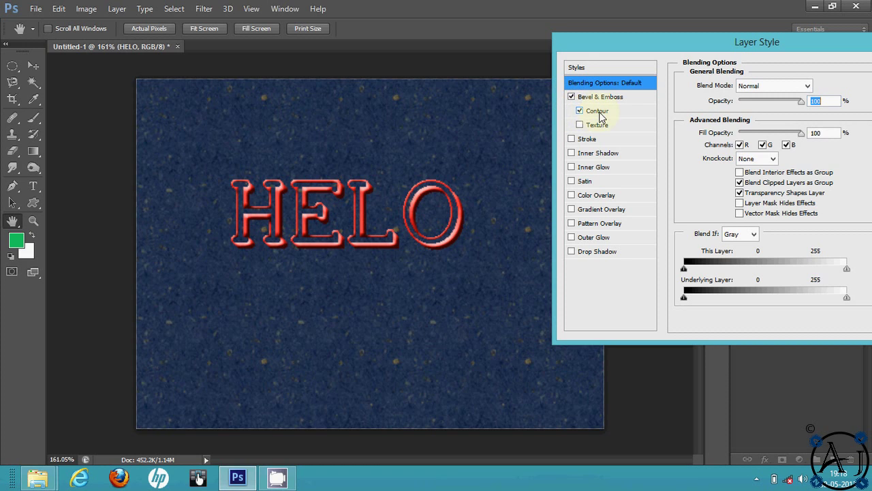
Try several contour shapes for the bevel on the HELO text and turn Contour off
click(579, 112)
click(733, 89)
click(655, 151)
click(701, 153)
click(757, 148)
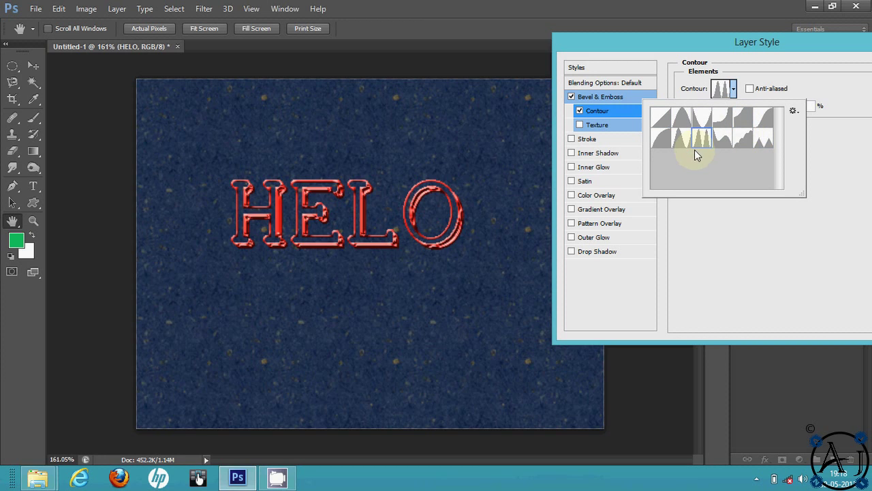
click(719, 141)
click(579, 111)
Try a bevel texture with another pattern, scale 146% and depth +83%, and turn Bevel & Emboss off
click(580, 124)
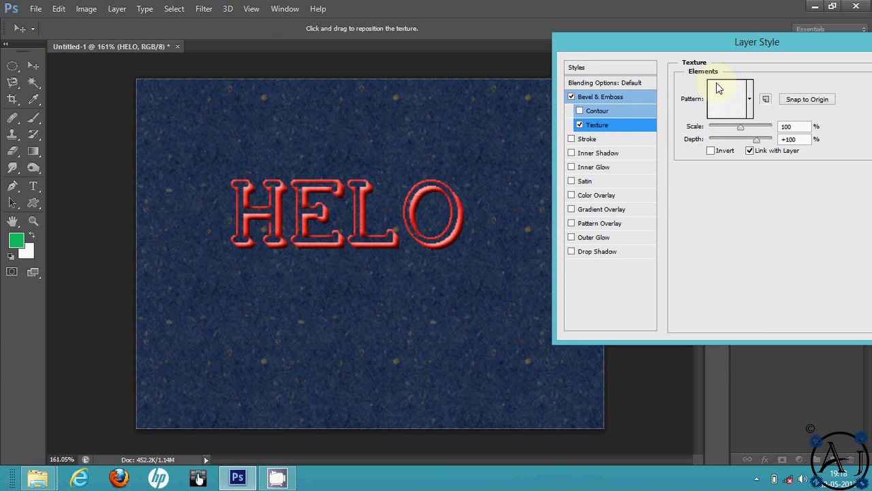
click(716, 88)
click(684, 180)
click(695, 220)
double_click(703, 191)
drag(740, 128, 753, 140)
click(571, 97)
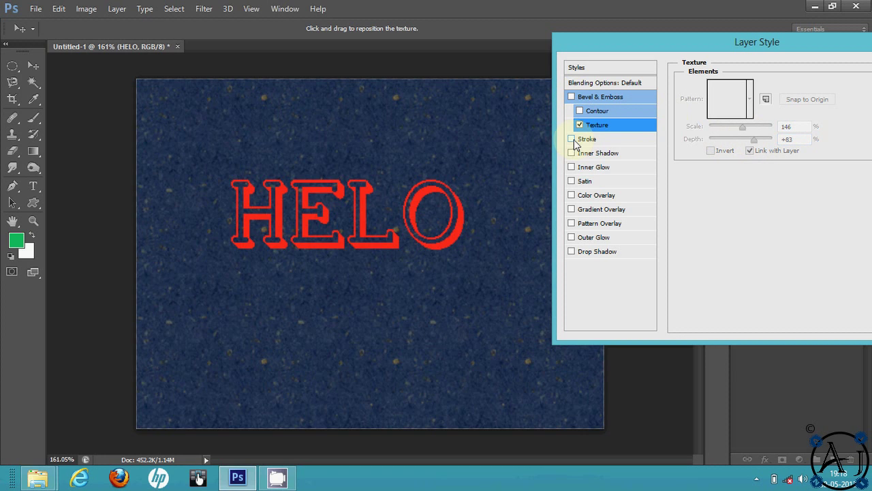
Try a 46 px outside stroke with 73% opacity on the HELO text
click(572, 138)
click(597, 141)
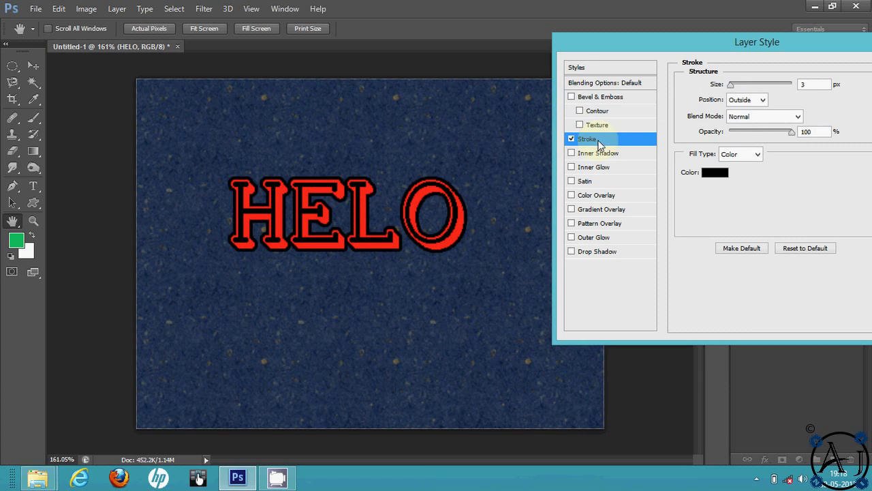
drag(737, 83, 746, 83)
click(747, 100)
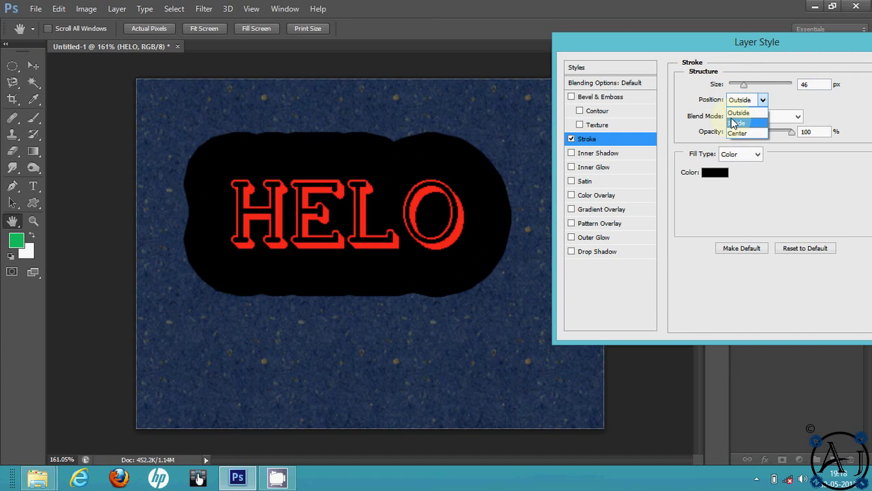
click(743, 114)
mouse_move(785, 136)
mouse_down()
mouse_move(750, 133)
mouse_move(780, 129)
mouse_move(761, 141)
mouse_up()
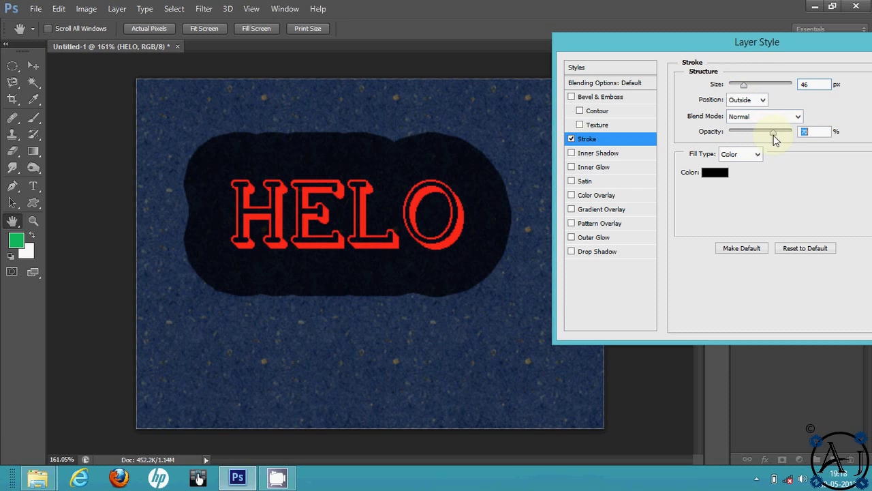
Try dark grey (#343434) as the stroke colour and cancel the colour change
click(715, 172)
mouse_move(556, 205)
mouse_down()
mouse_move(552, 143)
mouse_move(573, 235)
mouse_move(595, 247)
mouse_up()
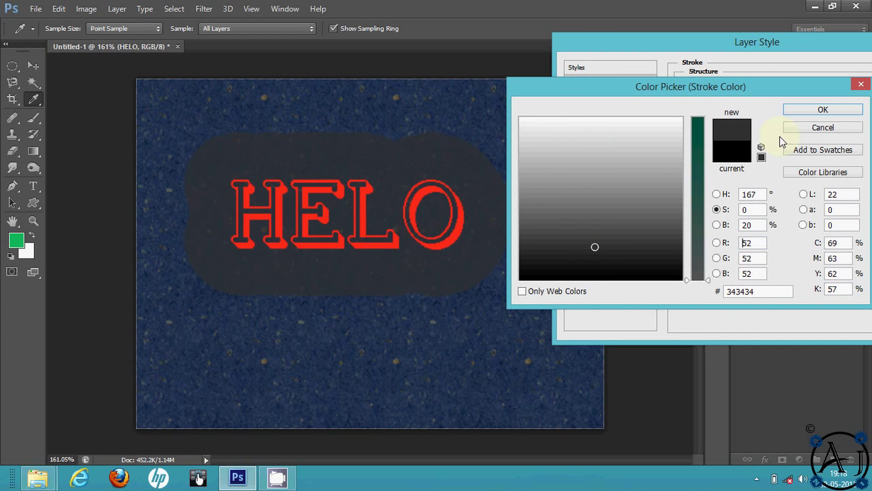
click(843, 129)
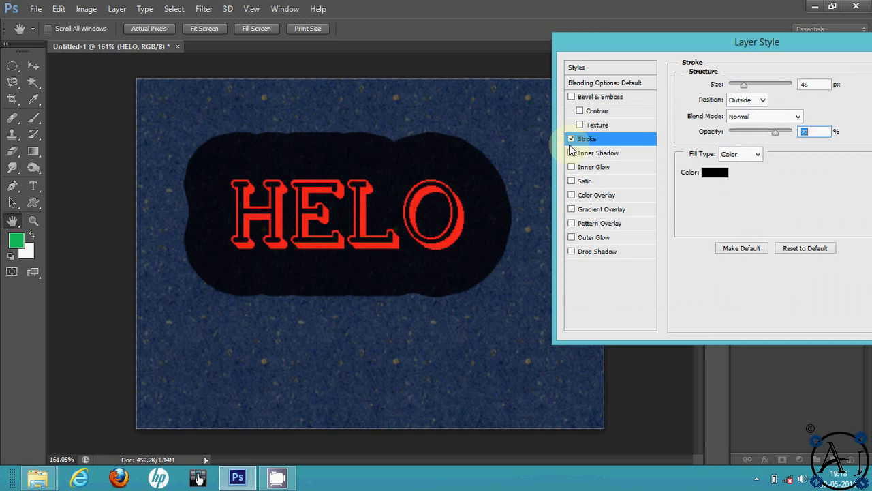
Replace the stroke with a trial Inner Shadow of 46 px size and turn the shadow off
click(572, 152)
click(572, 139)
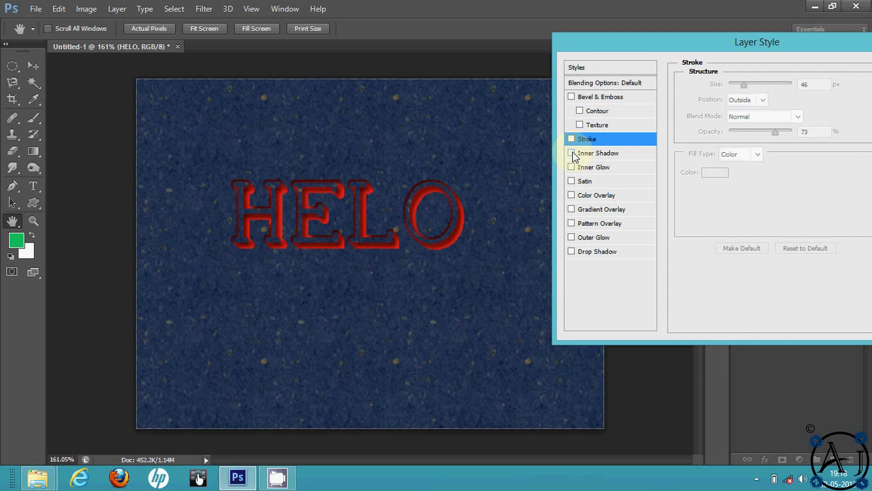
click(576, 153)
drag(733, 170, 743, 171)
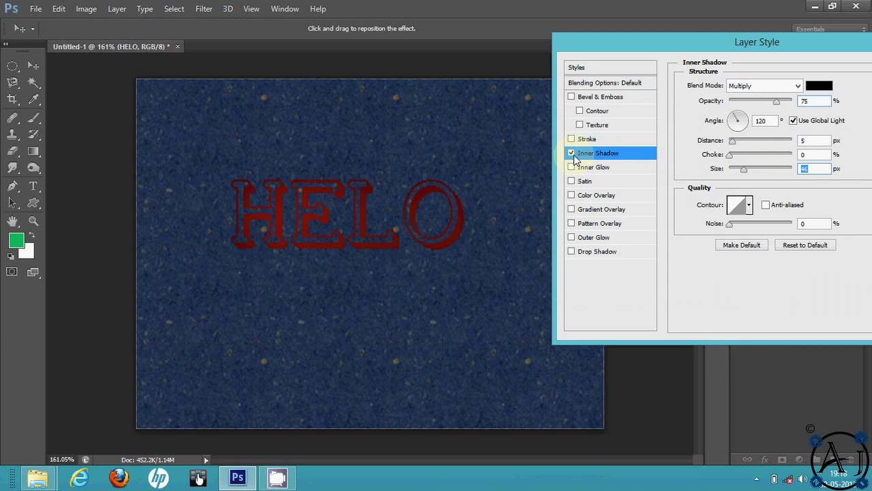
click(572, 153)
Try an Inner Glow on the HELO text with its size reduced to 0 px, and turn the glow off
click(572, 167)
click(583, 168)
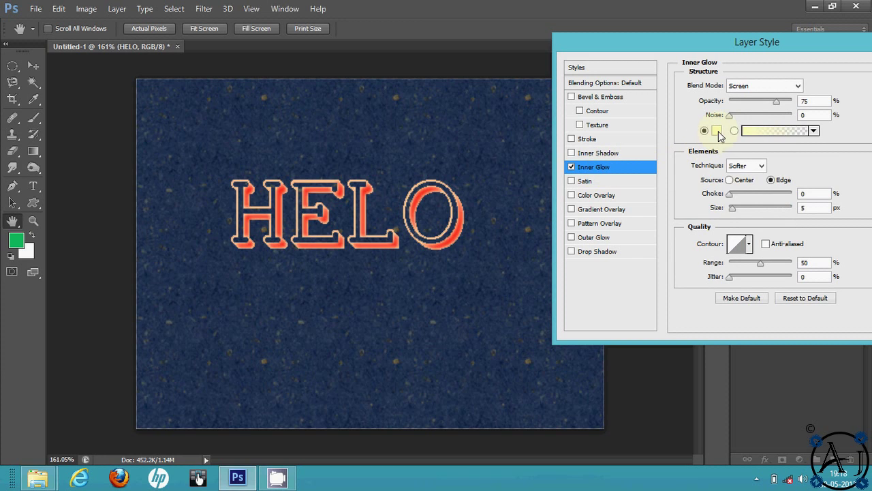
mouse_move(732, 207)
mouse_down()
mouse_move(741, 212)
mouse_move(728, 209)
mouse_up()
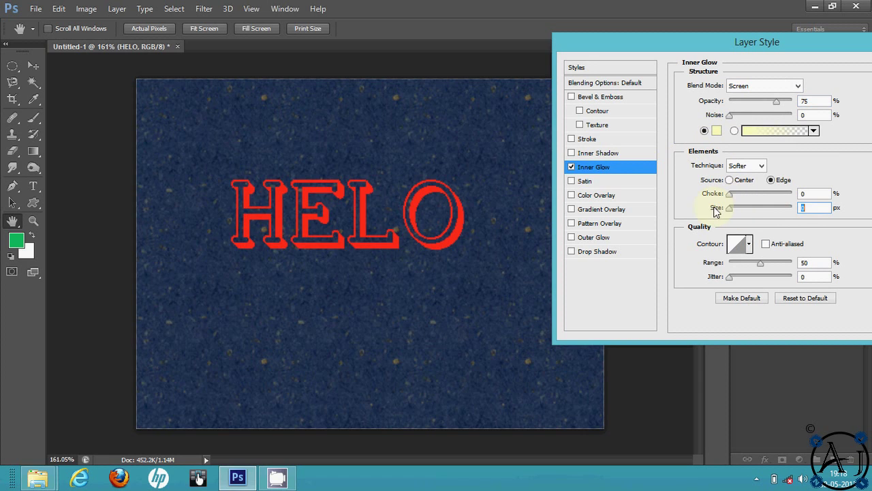
click(571, 166)
Try a Satin effect with 21 px size on the HELO text and turn it off
click(571, 180)
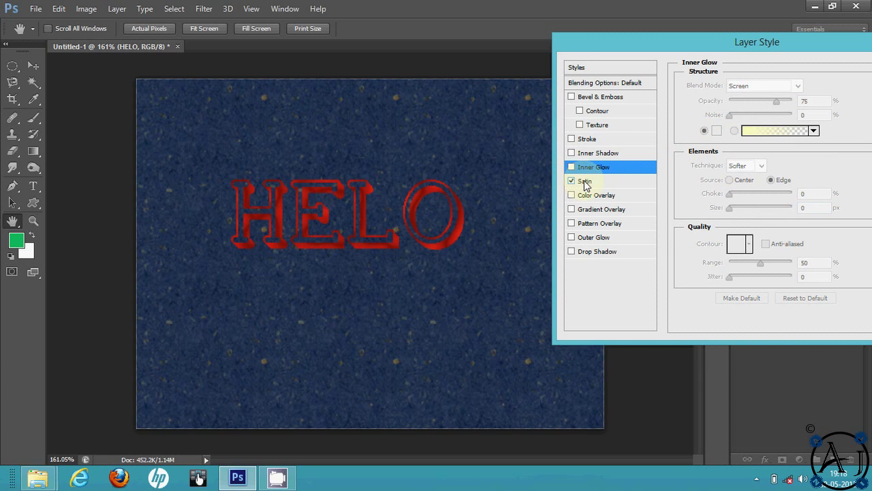
click(585, 180)
drag(736, 155, 739, 155)
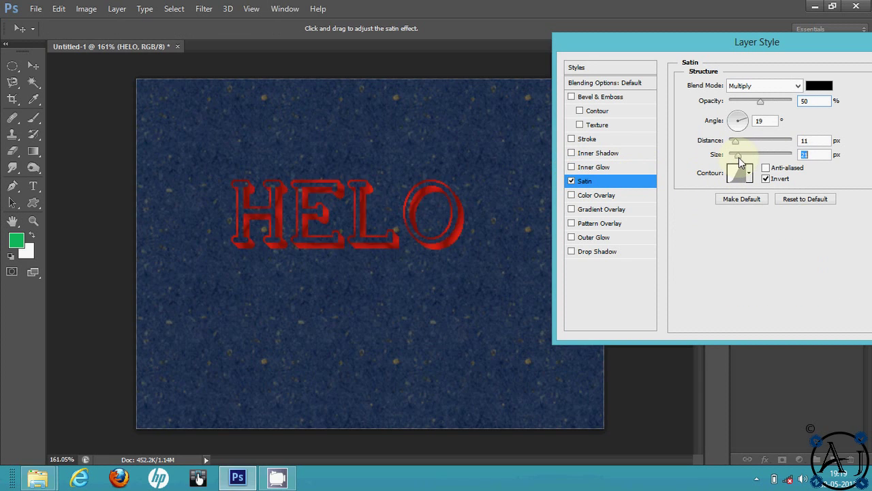
click(572, 180)
Try other colours for a Color Overlay on the HELO text, cancel the colour change and turn the overlay off
click(572, 195)
click(583, 195)
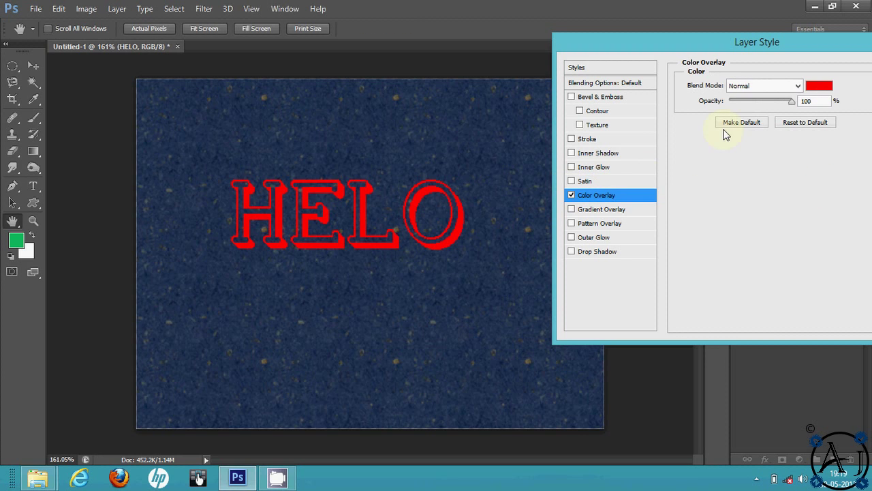
click(819, 85)
click(550, 214)
click(581, 217)
click(571, 169)
click(594, 170)
click(822, 127)
click(572, 195)
Enable a Gradient Overlay on the HELO text and choose the Light Cyan preset for its gradient
click(571, 209)
click(603, 214)
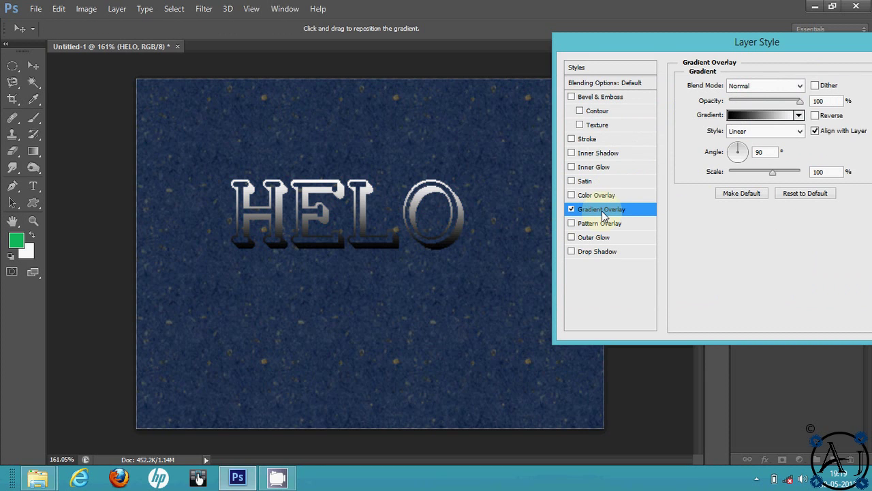
click(752, 116)
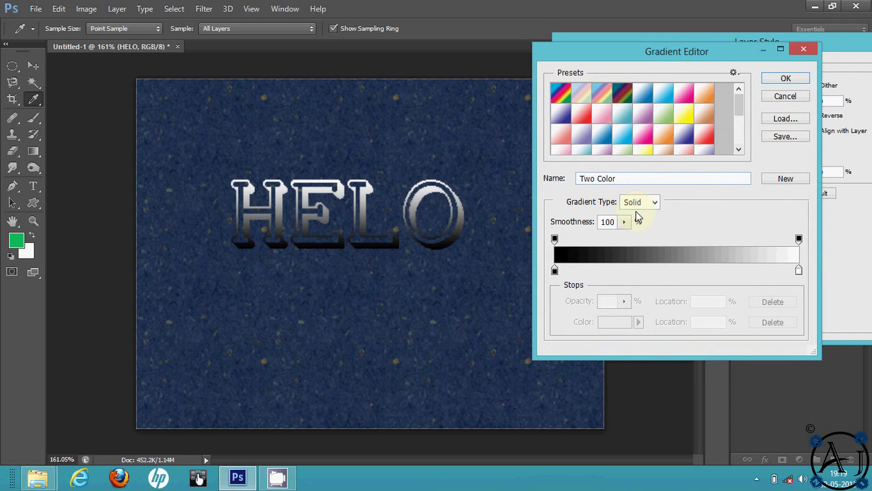
scroll(682, 119, down, 4)
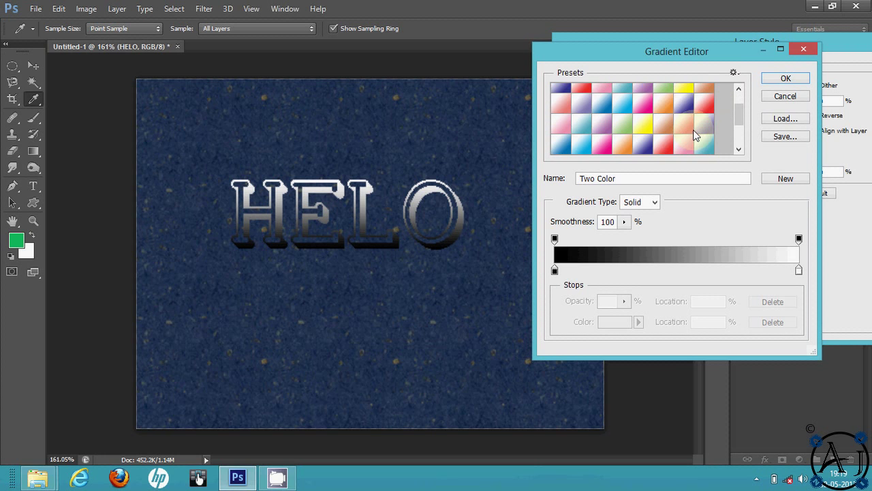
scroll(706, 103, up, 4)
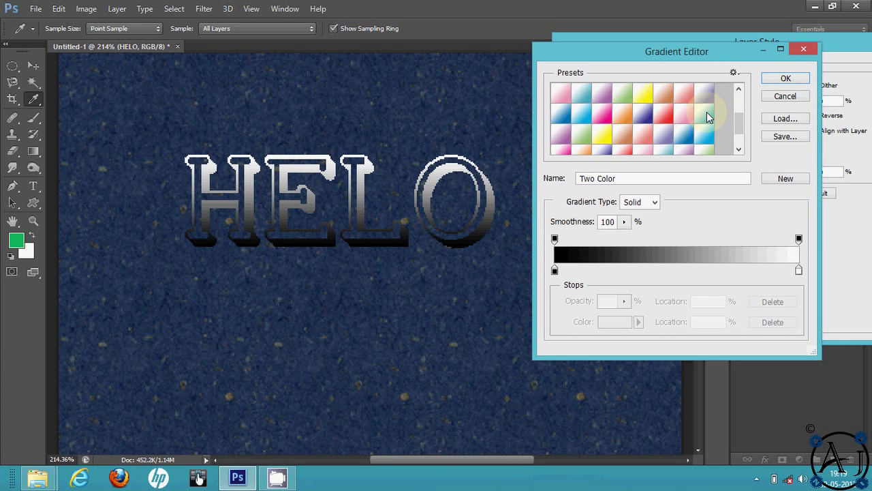
click(706, 106)
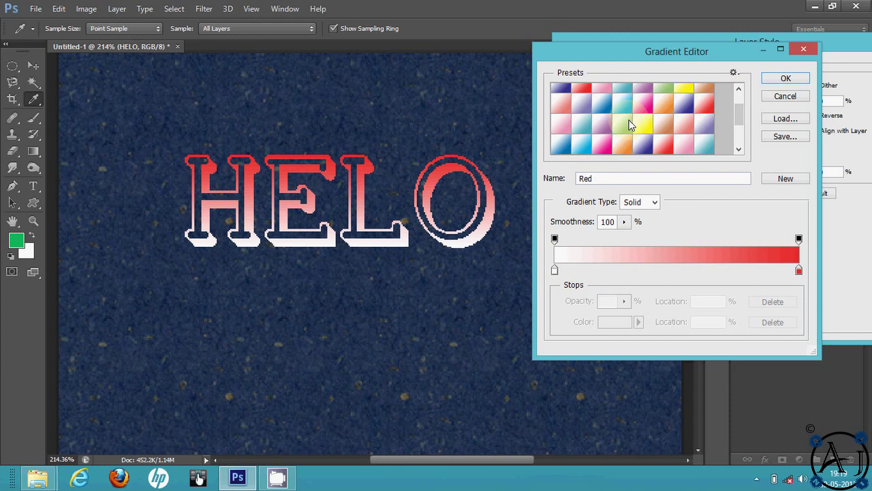
click(602, 124)
click(583, 128)
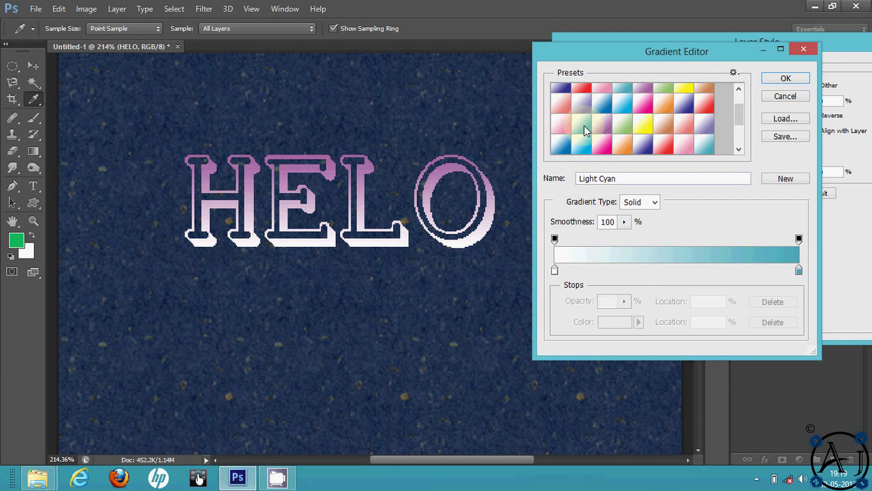
Change the gradient's end colour stop from cyan to red (#fd1105)
click(799, 272)
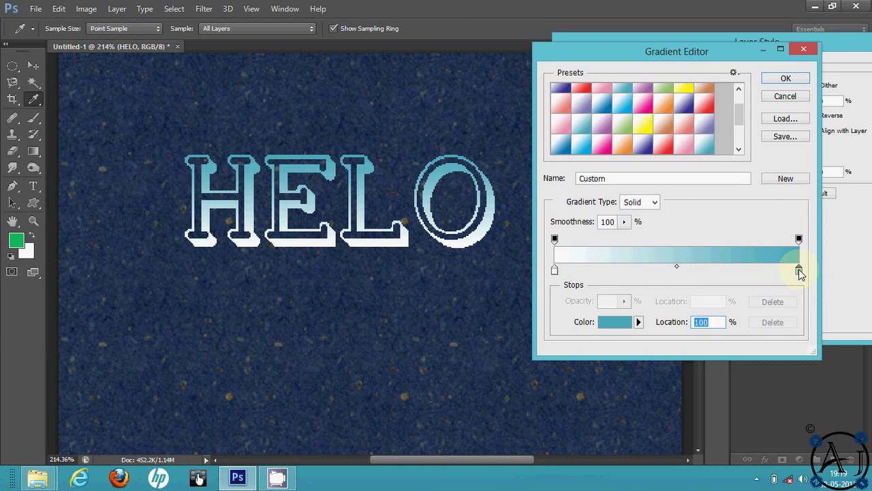
double_click(799, 272)
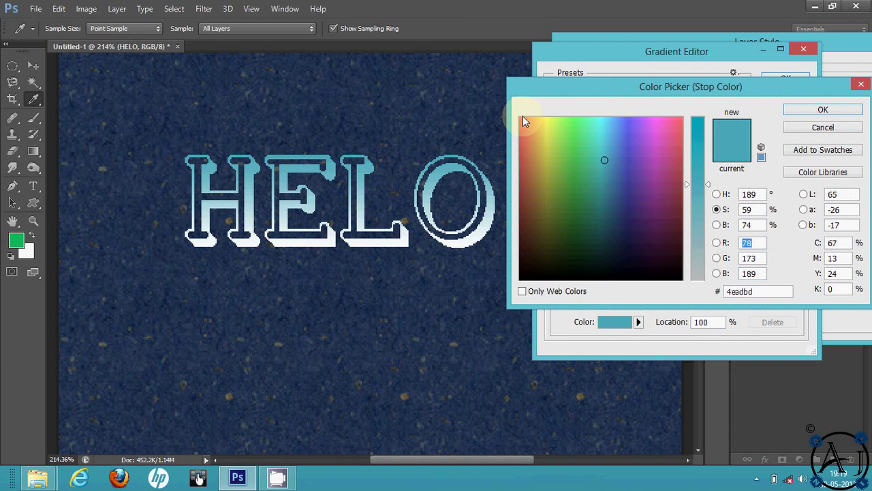
click(522, 122)
drag(698, 146, 698, 125)
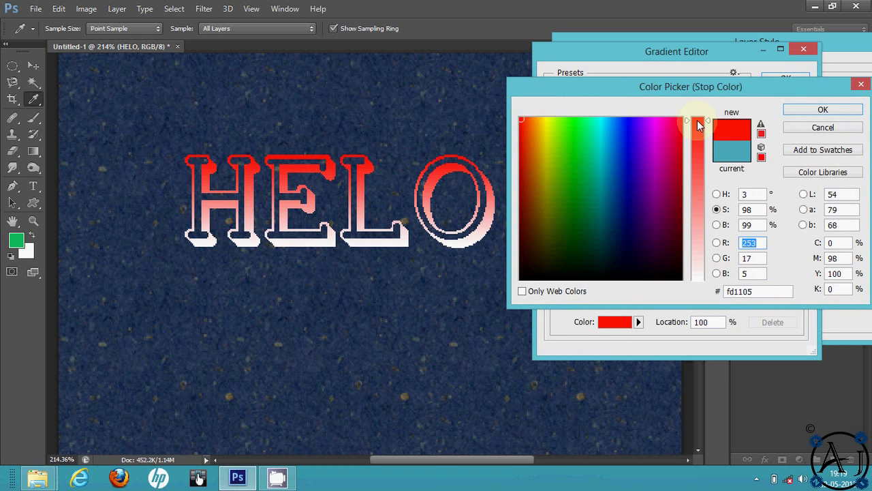
click(798, 110)
Add a colour stop at 52% of the gradient and make it near-black (#030100)
click(676, 267)
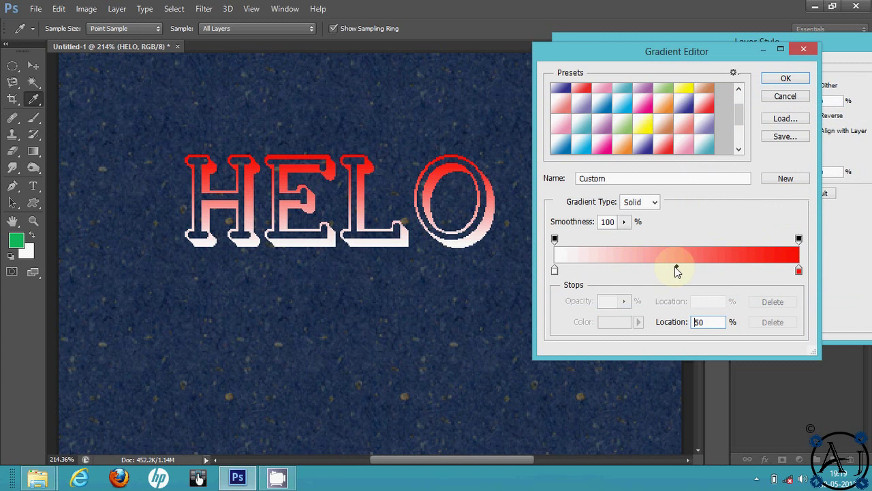
click(681, 270)
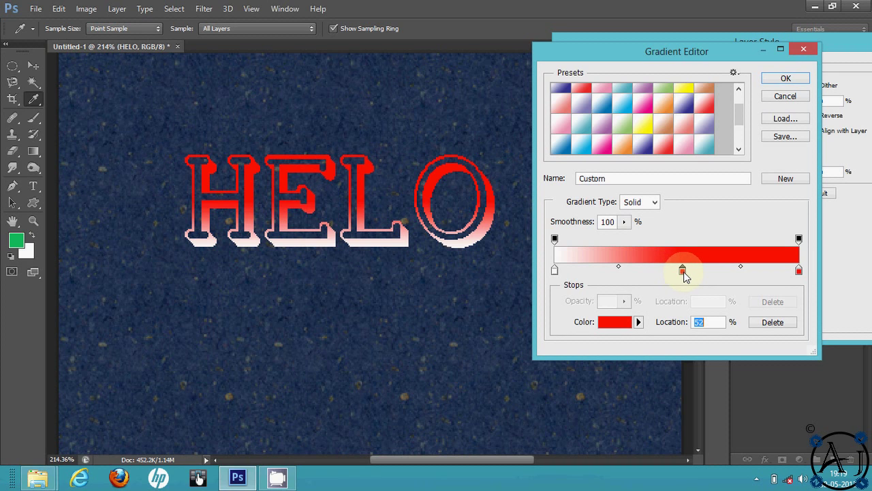
double_click(683, 272)
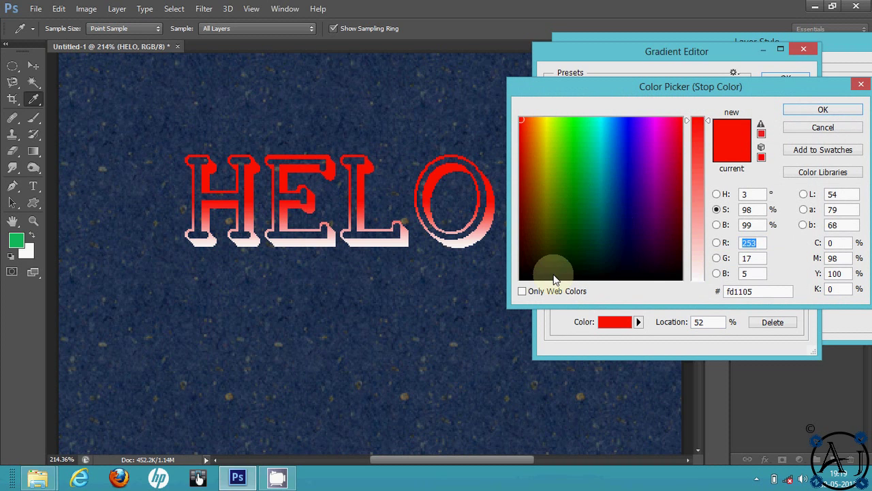
click(552, 276)
click(525, 279)
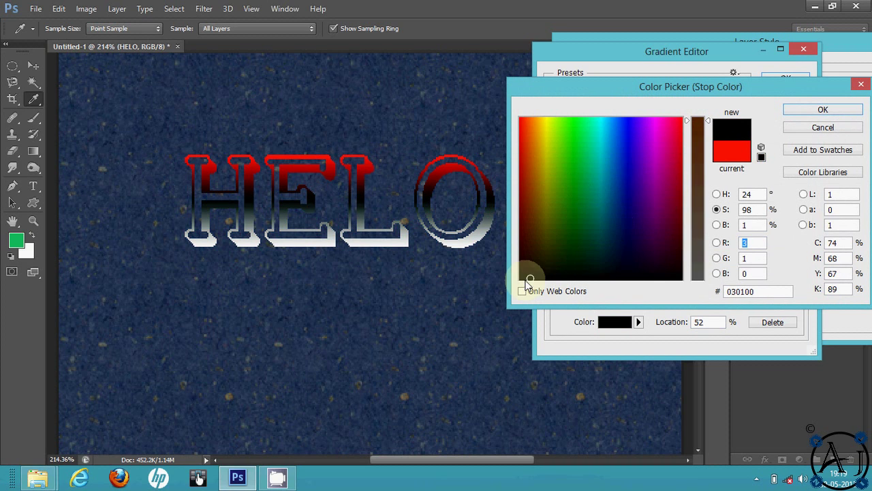
click(824, 111)
Rearrange the gradient stops to run from black at 0% through a white band ending at 59% into red
drag(553, 270, 575, 274)
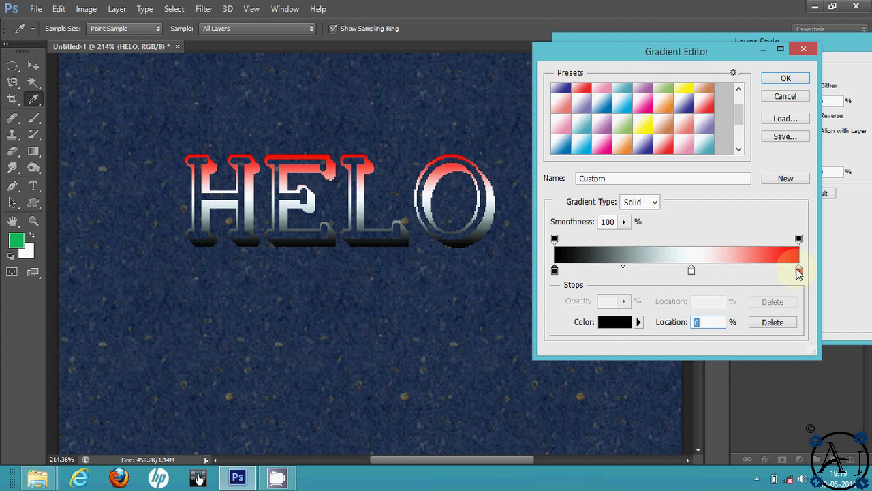
drag(799, 271, 756, 272)
drag(685, 272, 659, 270)
click(777, 322)
drag(607, 267, 728, 268)
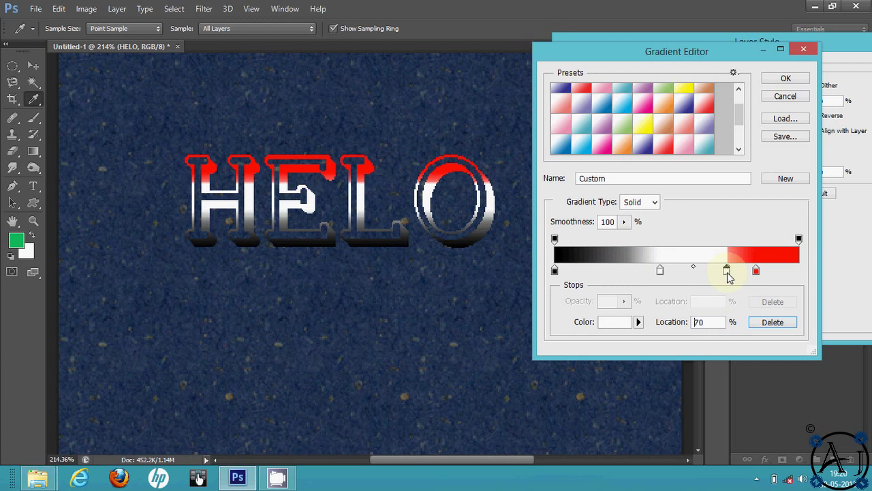
click(776, 322)
drag(713, 271, 699, 272)
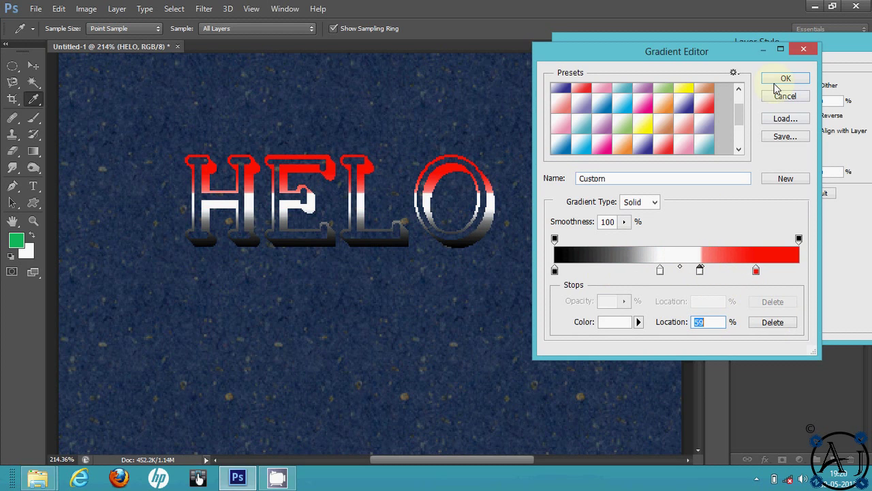
Save the gradients as DMK in the Gradients folder
click(784, 138)
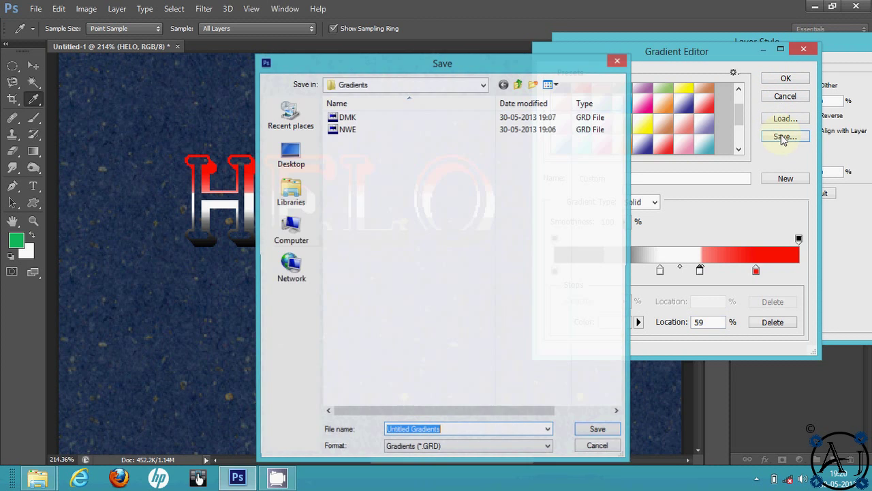
text(DMMD)
key(BackSpace)
key(BackSpace)
key(BackSpace)
key(BackSpace)
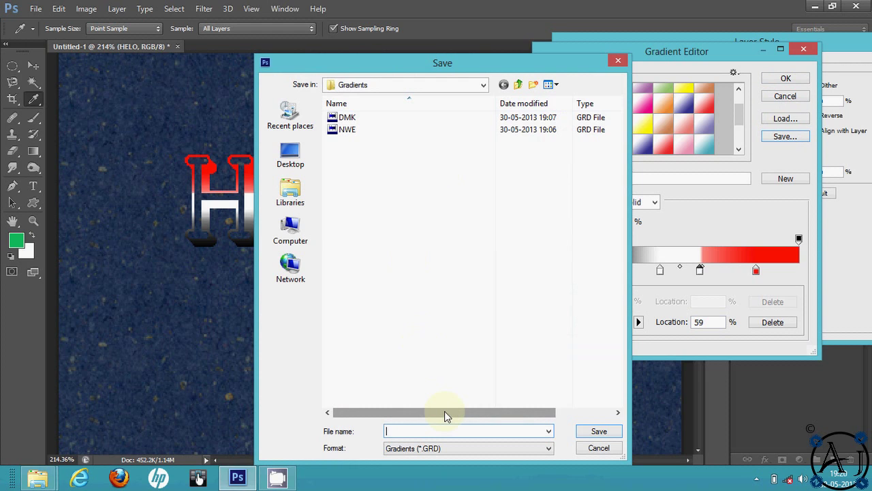
text(DMK)
click(599, 432)
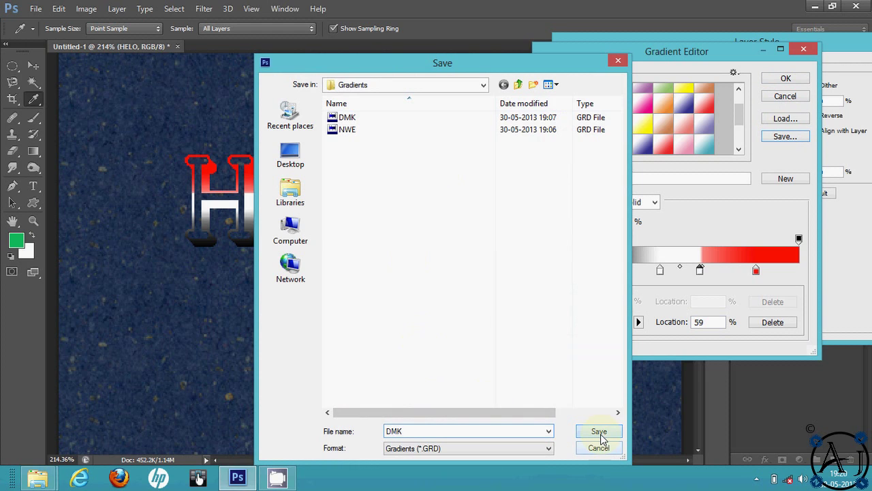
click(425, 179)
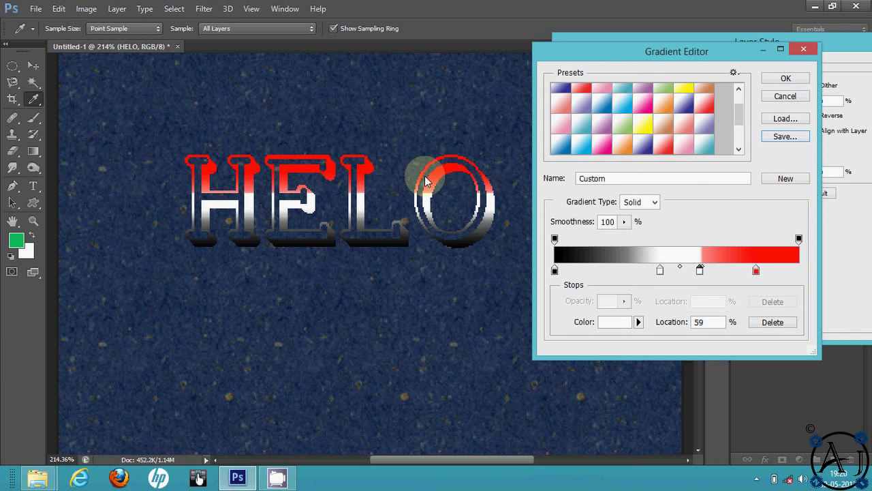
Apply the custom Gradient Overlay to the HELO text and move the text slightly down
click(786, 81)
drag(759, 50, 602, 49)
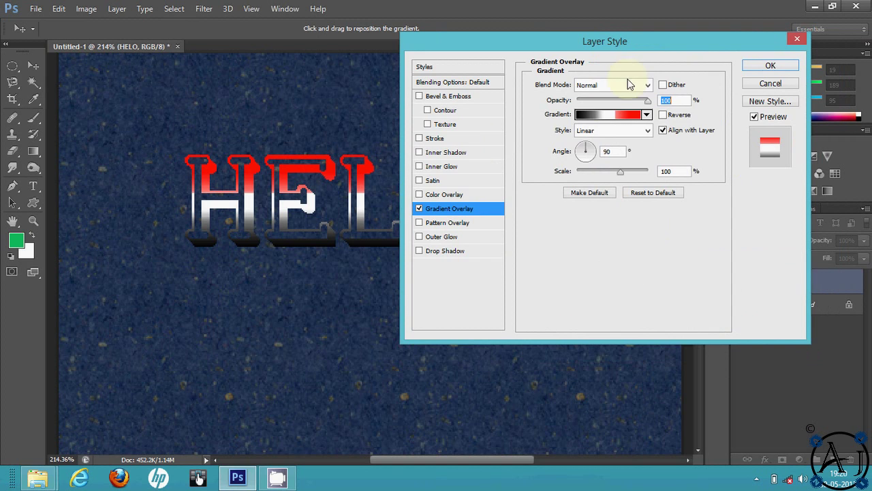
click(770, 66)
scroll(334, 198, down, 2)
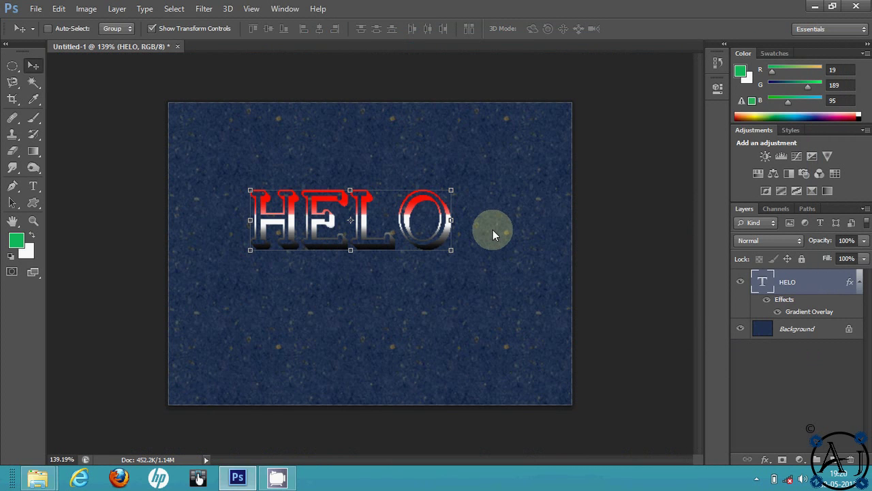
drag(383, 239, 379, 260)
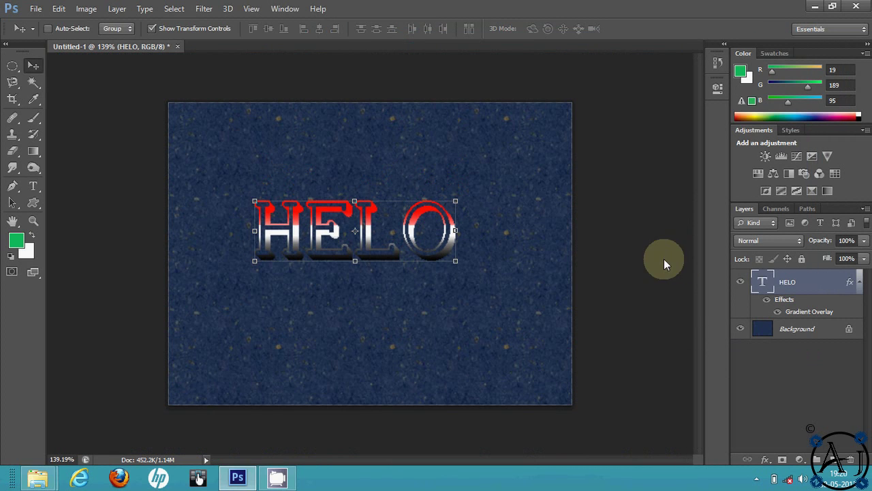
Hide and show the HELO layer's effects to compare the text with and without the gradient
click(767, 301)
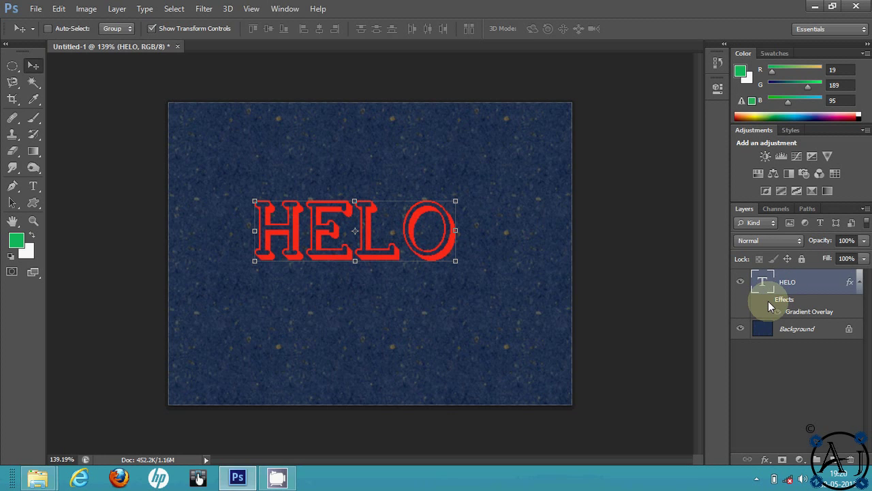
click(767, 301)
click(767, 301)
click(767, 300)
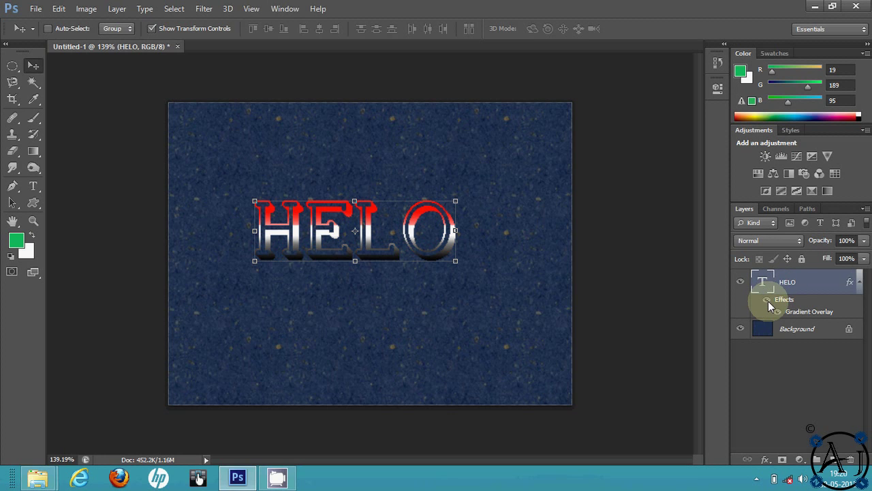
Replace the Gradient Overlay on the HELO text with a Pattern Overlay in its blending options
right_click(801, 286)
click(560, 71)
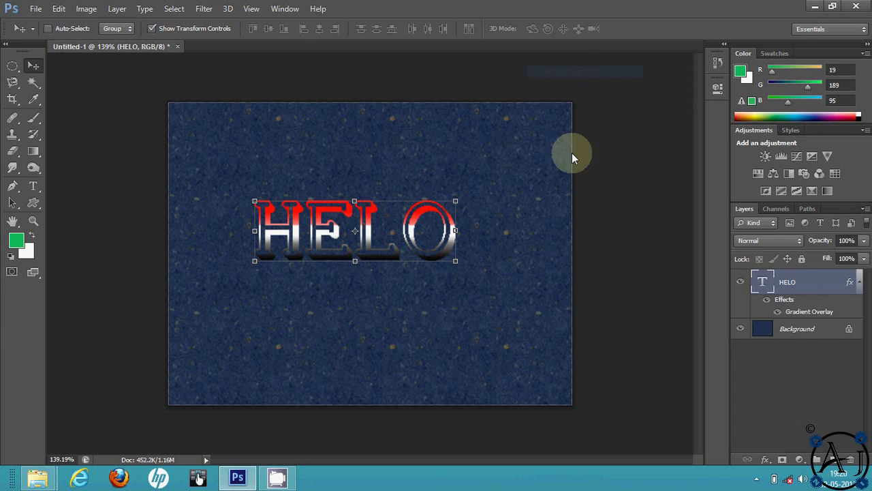
click(419, 223)
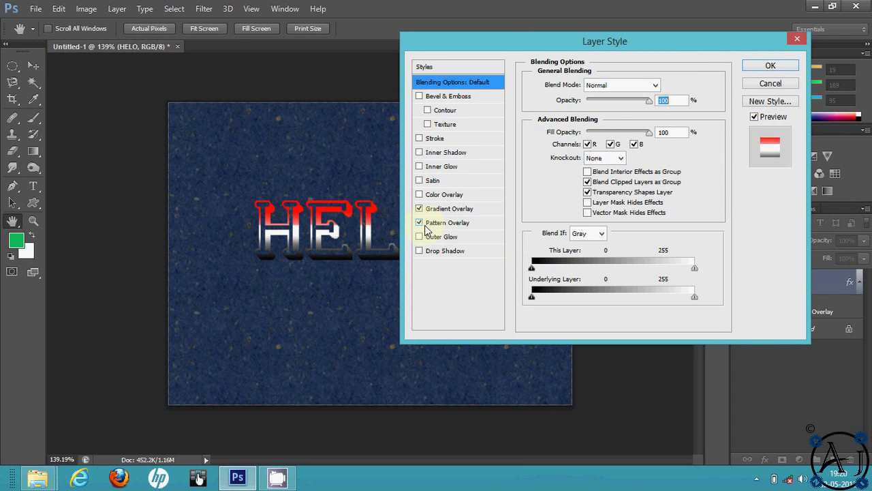
click(419, 209)
click(440, 222)
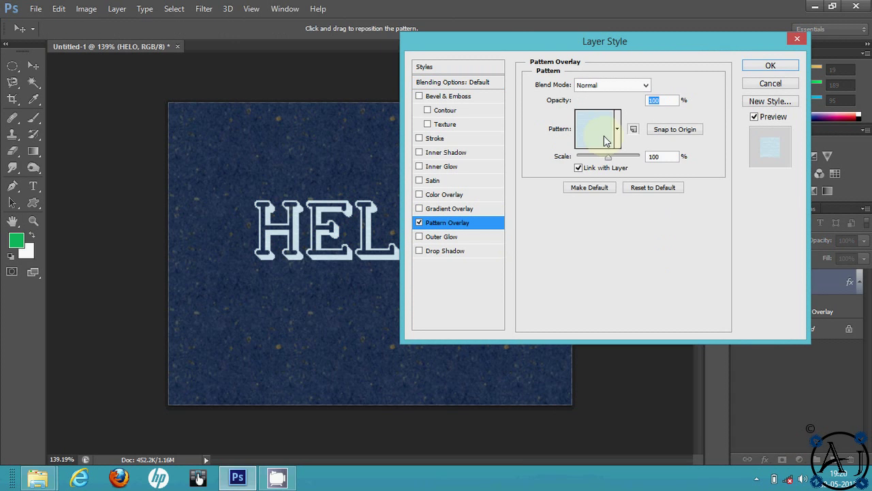
Try several patterns, including a dark green one, on the HELO text and turn the Pattern Overlay off
click(603, 136)
click(596, 209)
click(557, 229)
click(555, 209)
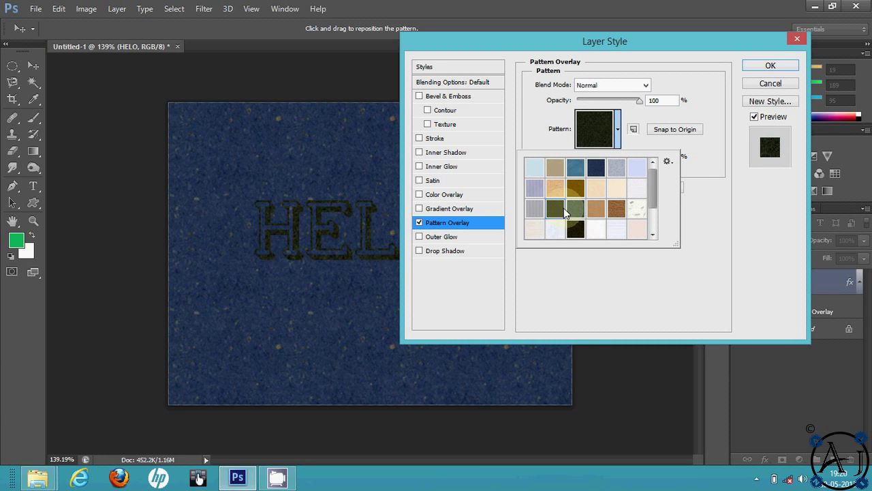
click(419, 223)
click(419, 223)
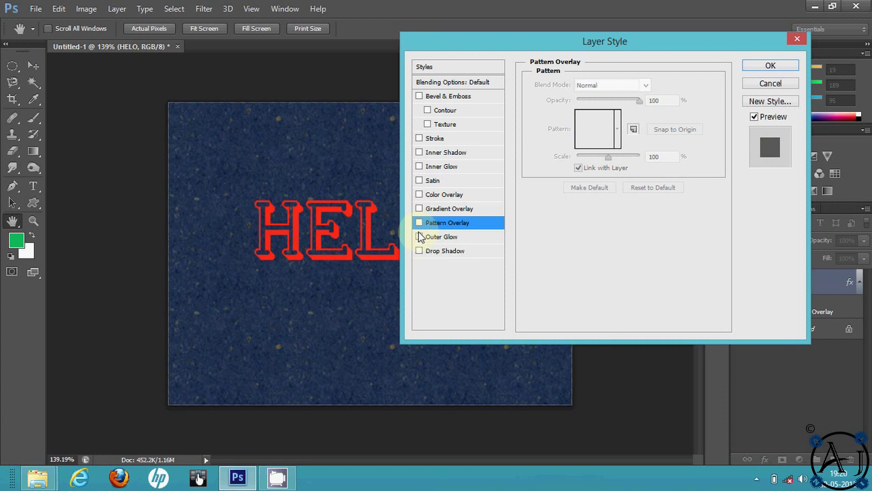
Apply a Drop Shadow with 37 px distance and 5% spread to the HELO text, leaving Outer Glow off
click(420, 237)
click(419, 251)
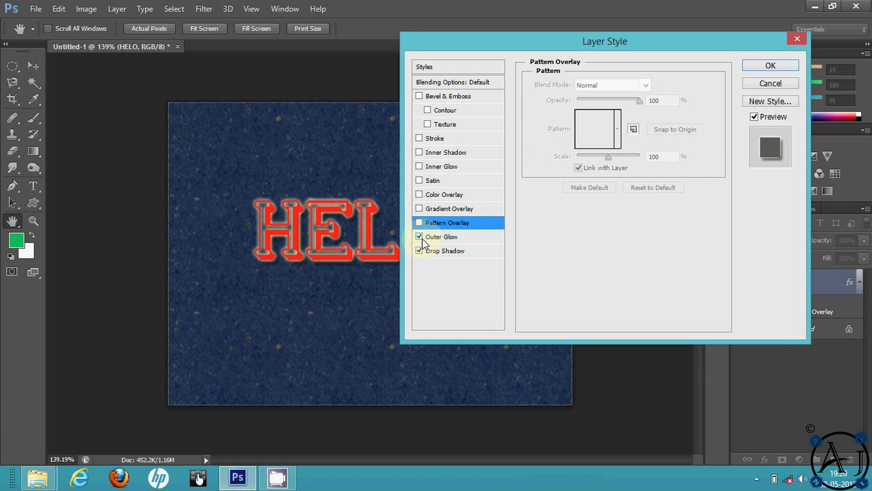
click(419, 237)
click(439, 251)
drag(587, 143, 601, 143)
click(579, 155)
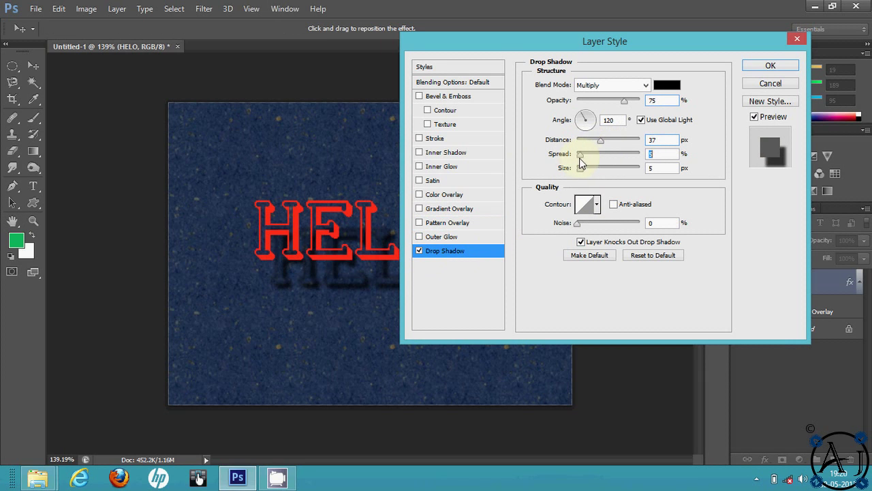
click(770, 66)
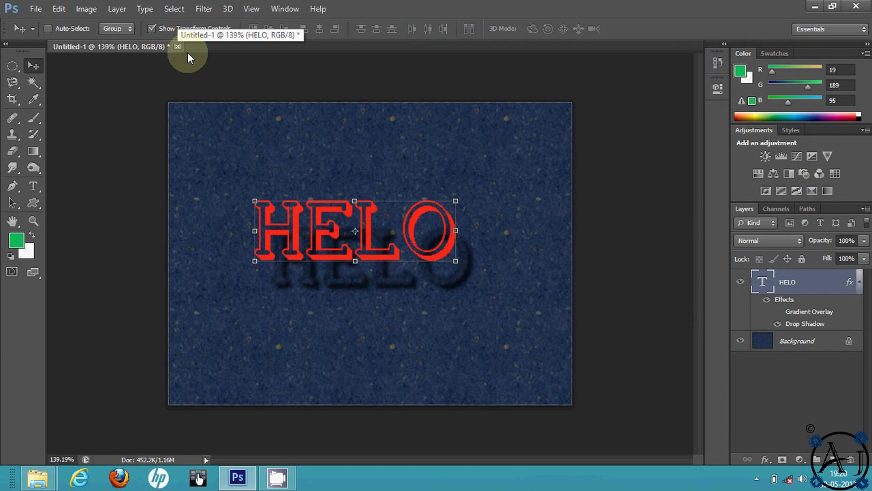
click(757, 479)
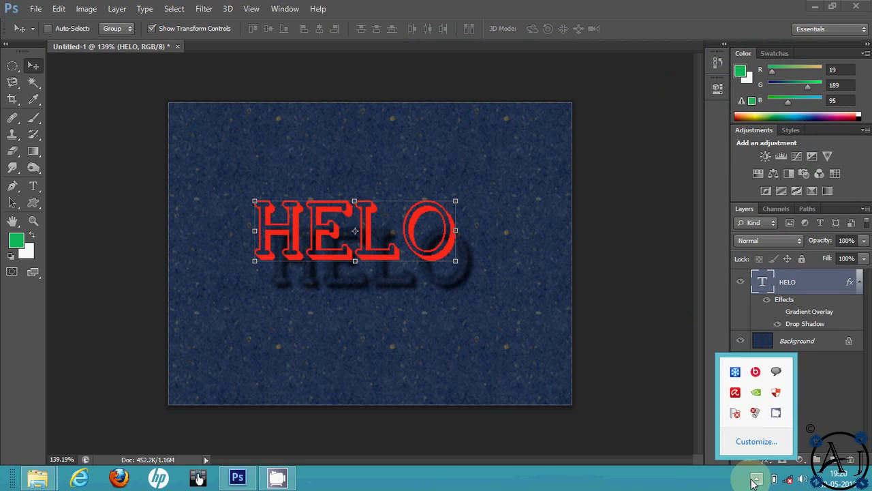
click(776, 414)
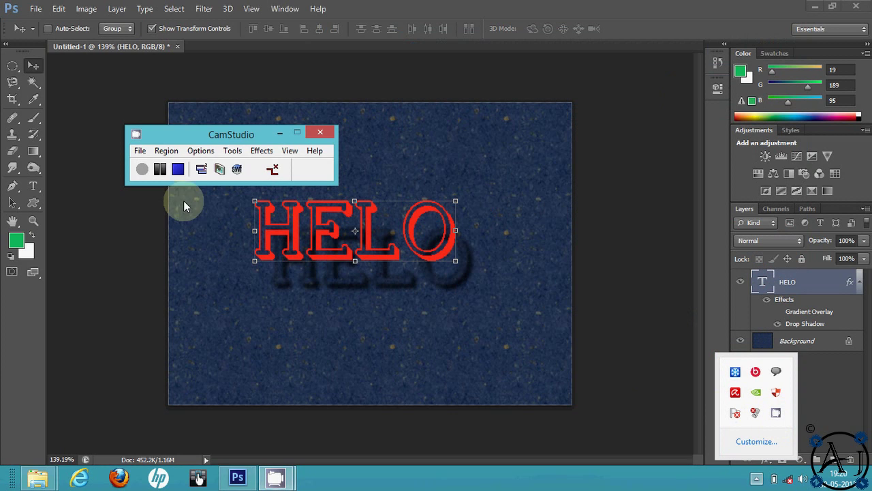